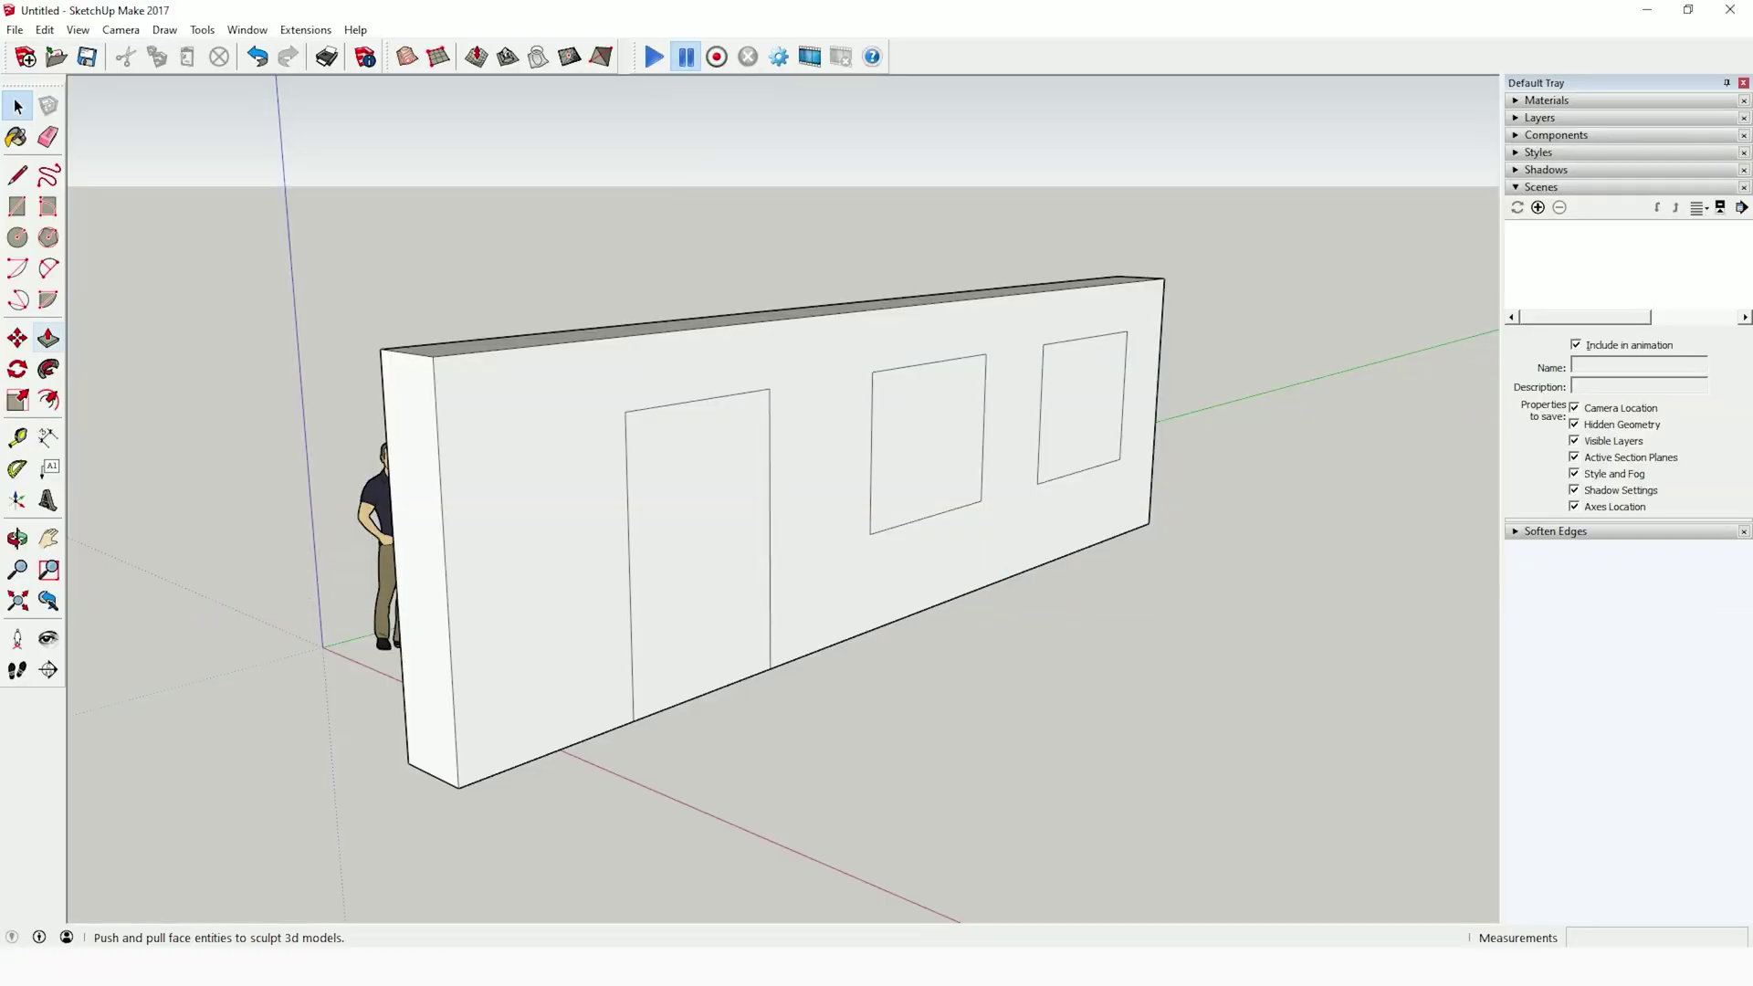
# Push/Pull the door outline through the wall and sink both window outlines into recesses.
pyautogui.moveTo(703, 566); pyautogui.dragTo(689, 550)
pyautogui.moveTo(928, 438); pyautogui.dragTo(941, 445, button='middle')
pyautogui.moveTo(940, 445); pyautogui.dragTo(932, 436)
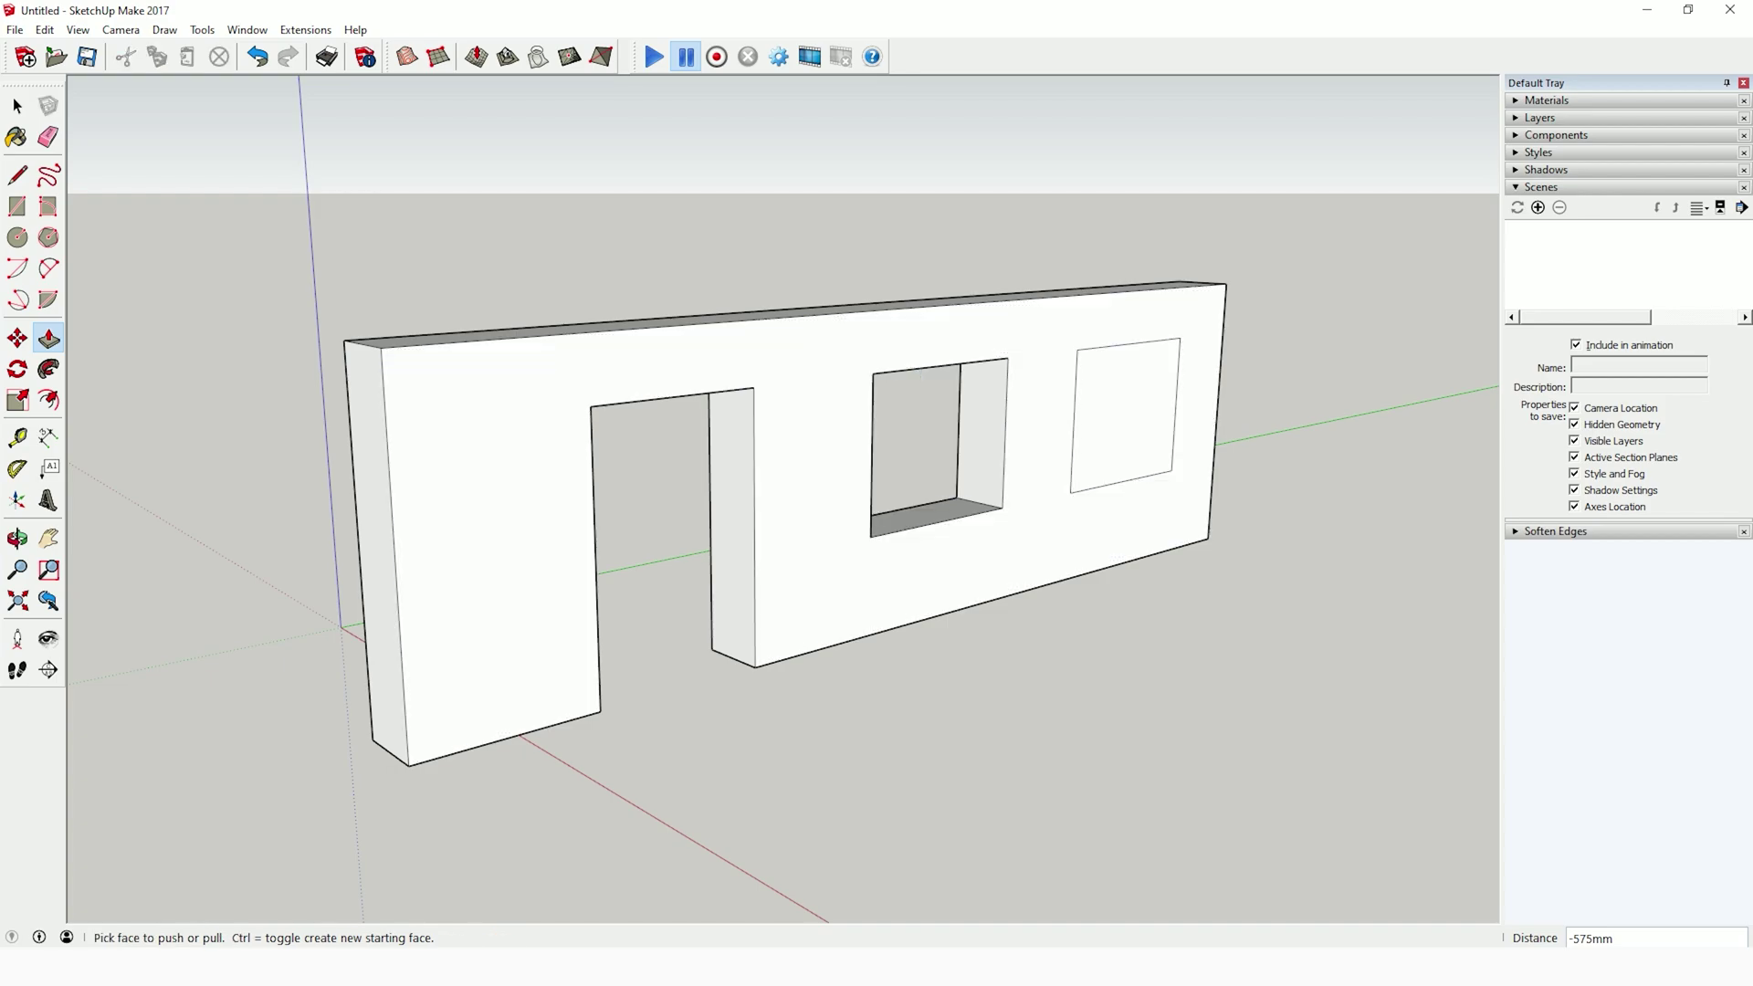
pyautogui.moveTo(931, 436); pyautogui.dragTo(1178, 393, button='middle')
pyautogui.moveTo(1177, 393); pyautogui.dragTo(1160, 447)
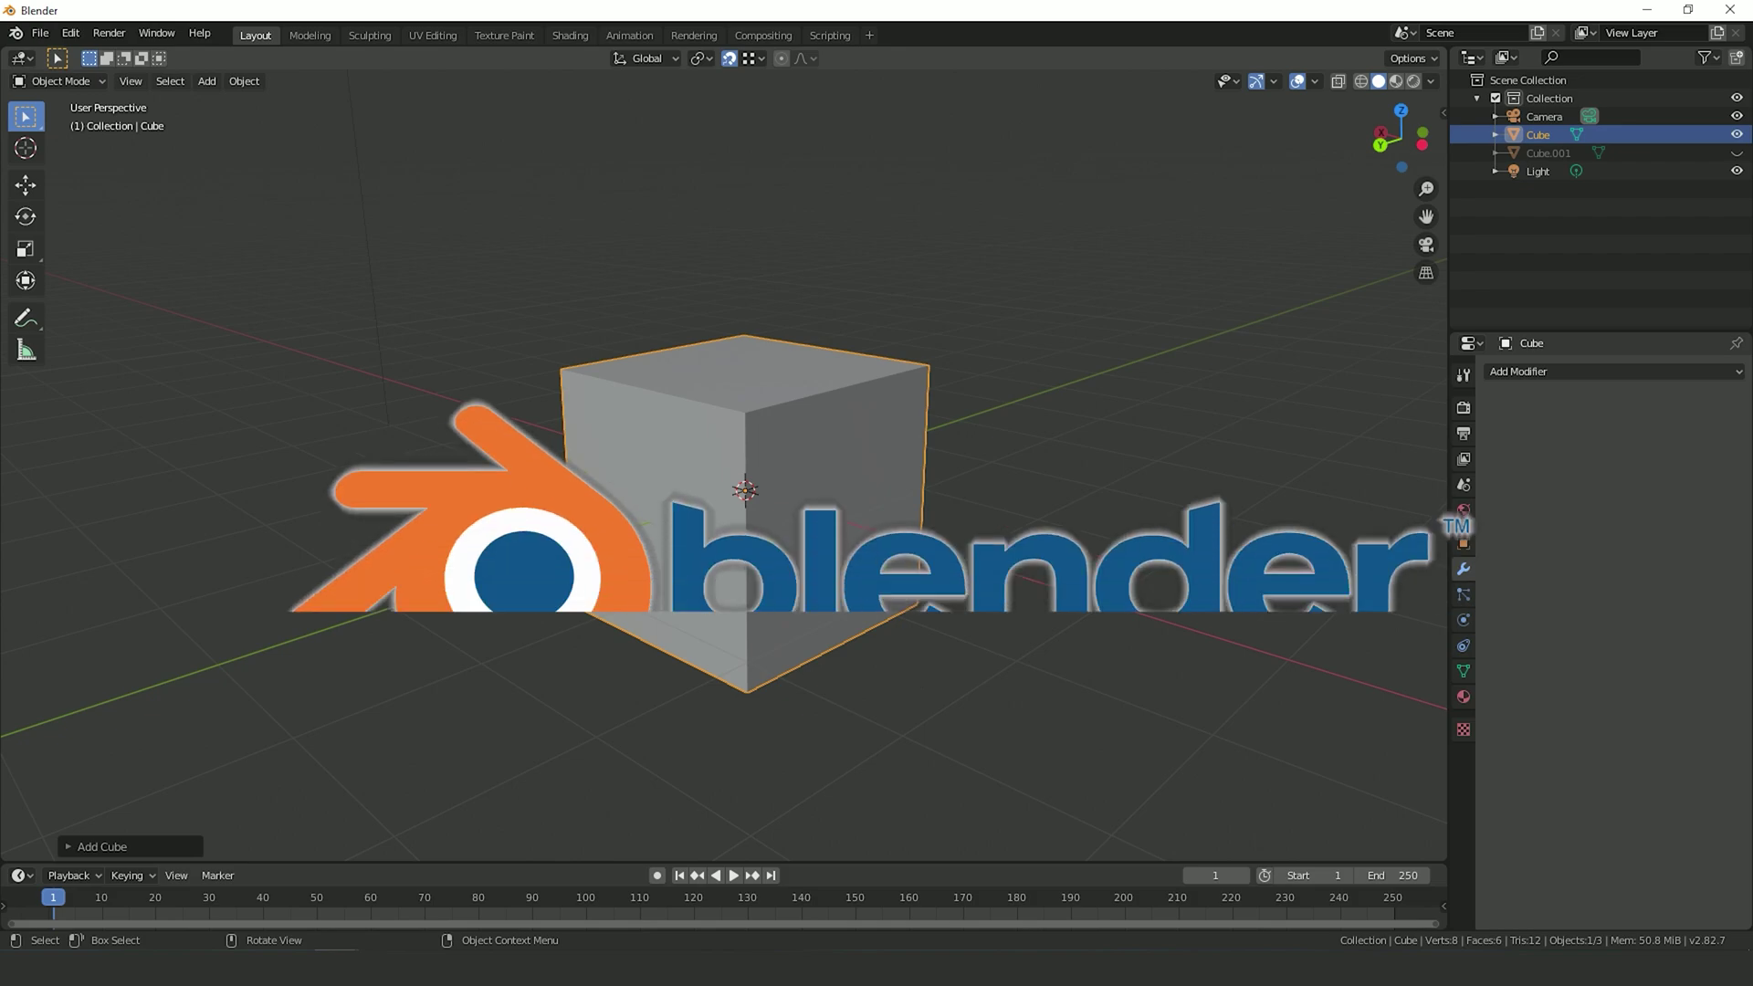
pyautogui.press('g')
pyautogui.press('z')
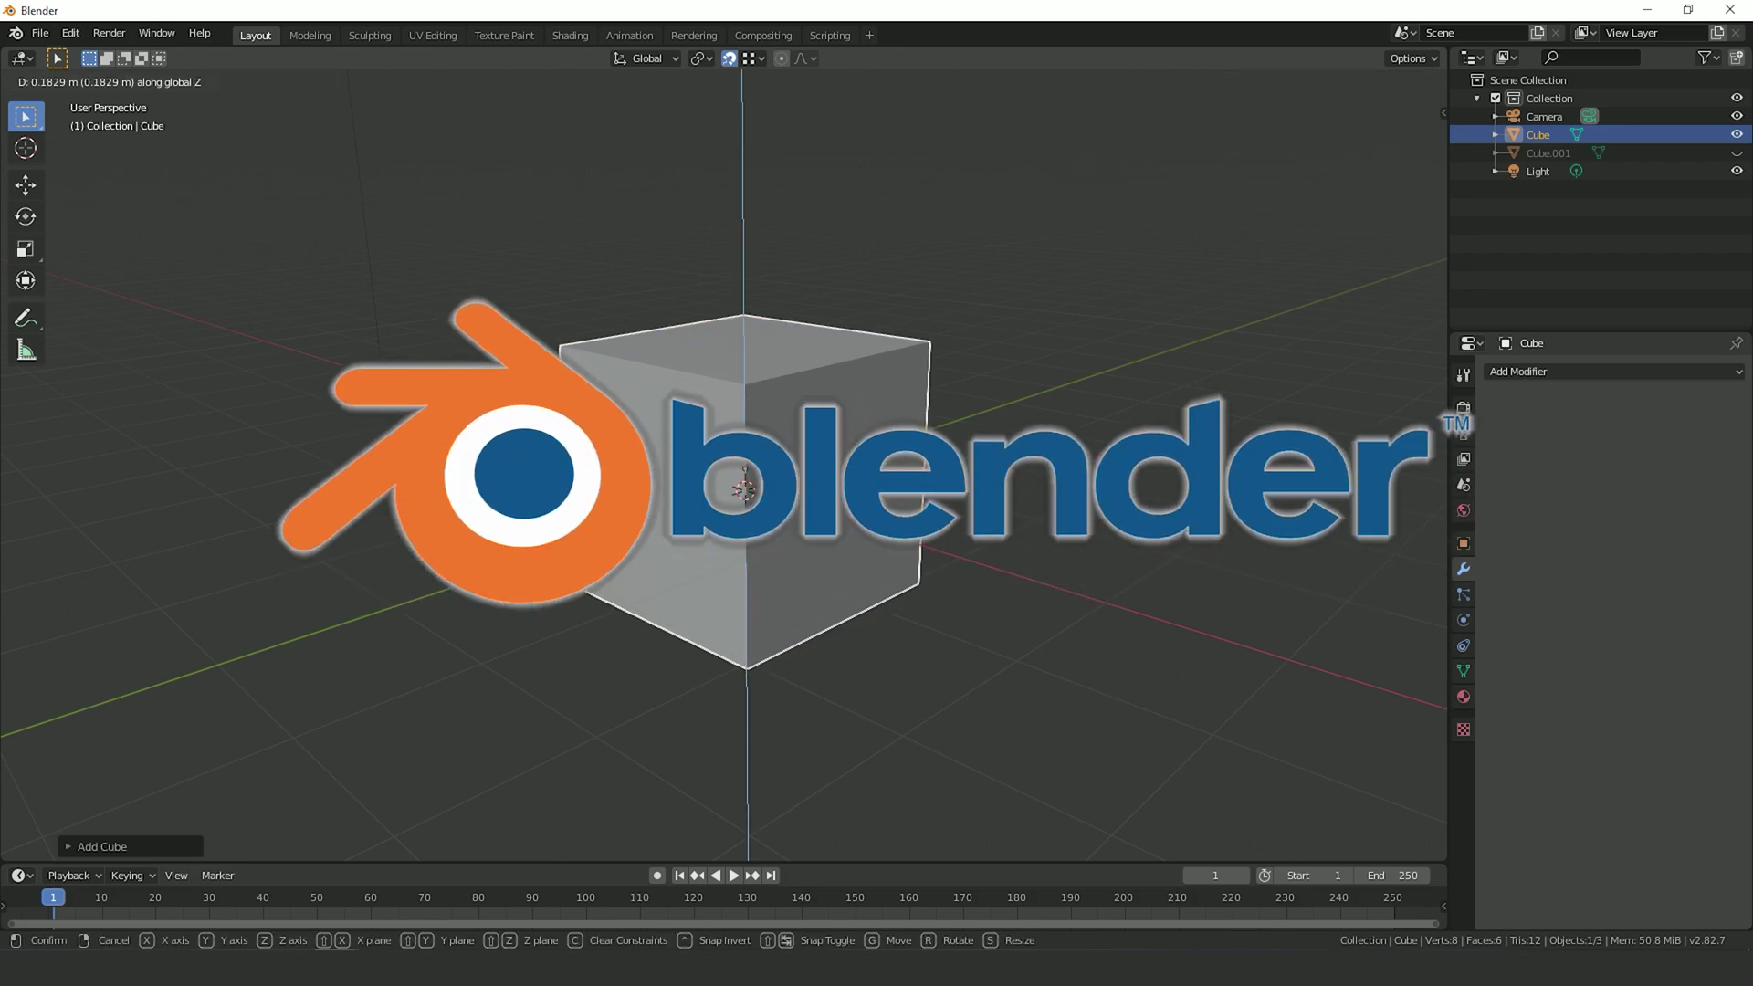
# Raise the cube, then scale it thin along X and long along Y into a wall slab.
pyautogui.press('Return')
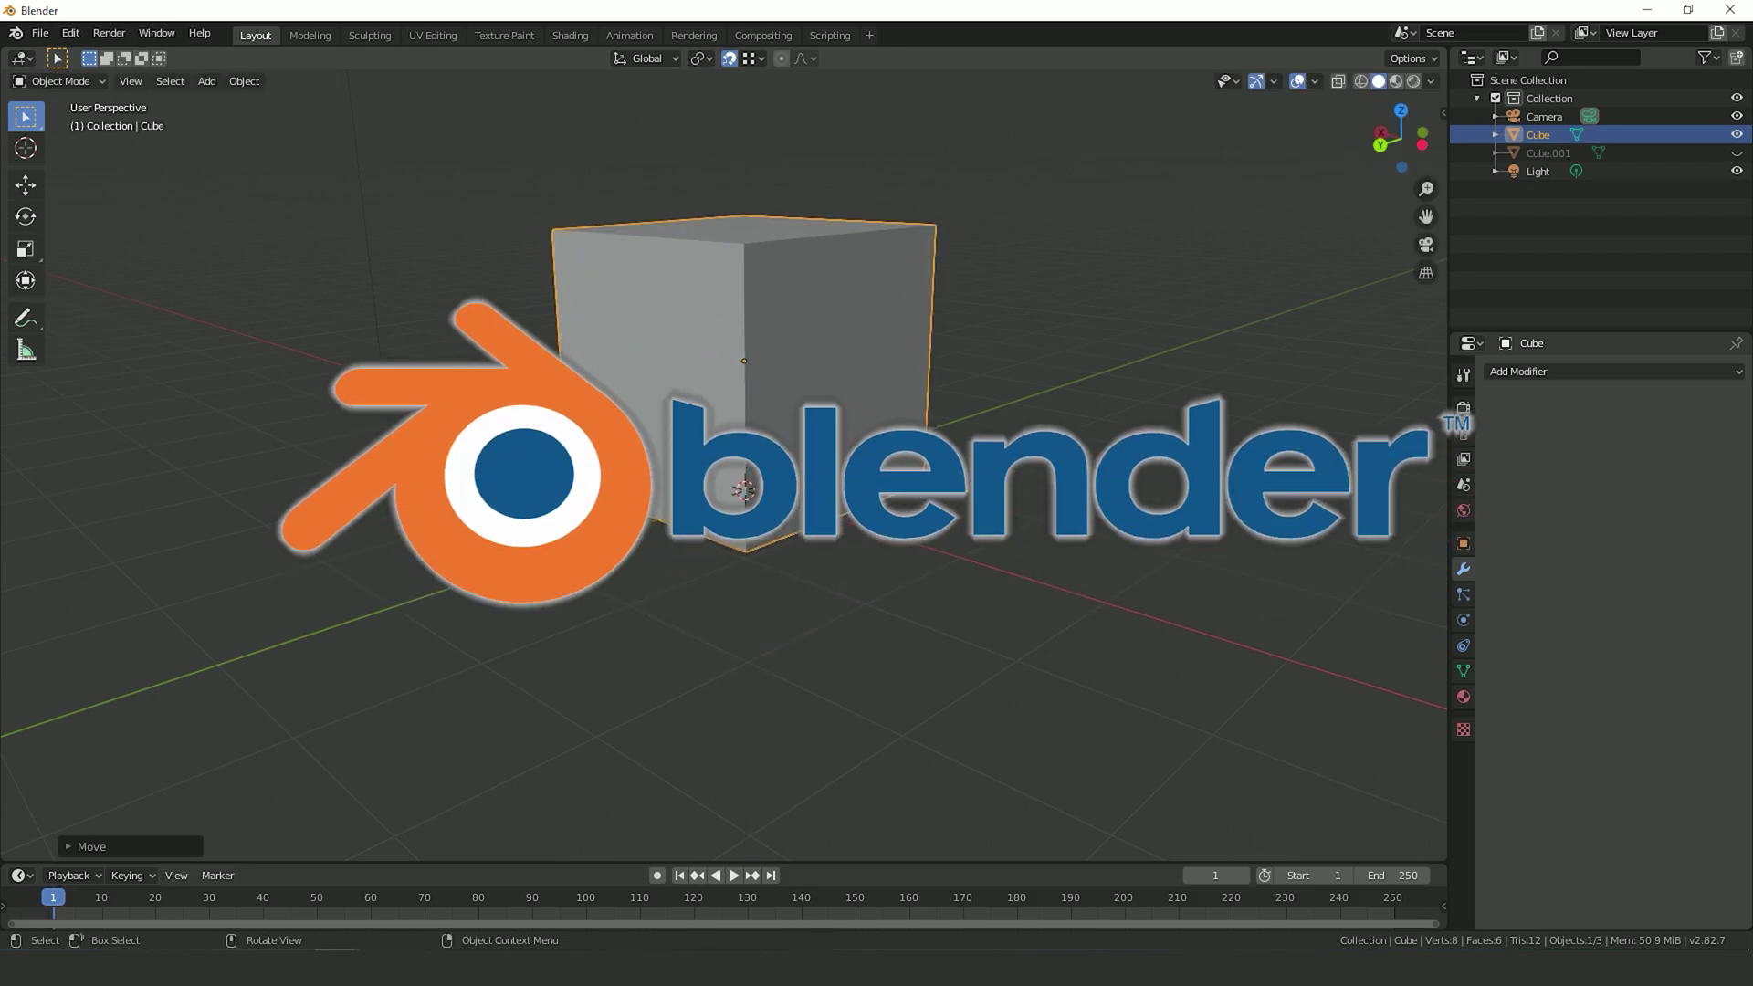
pyautogui.press('s')
pyautogui.press('x')
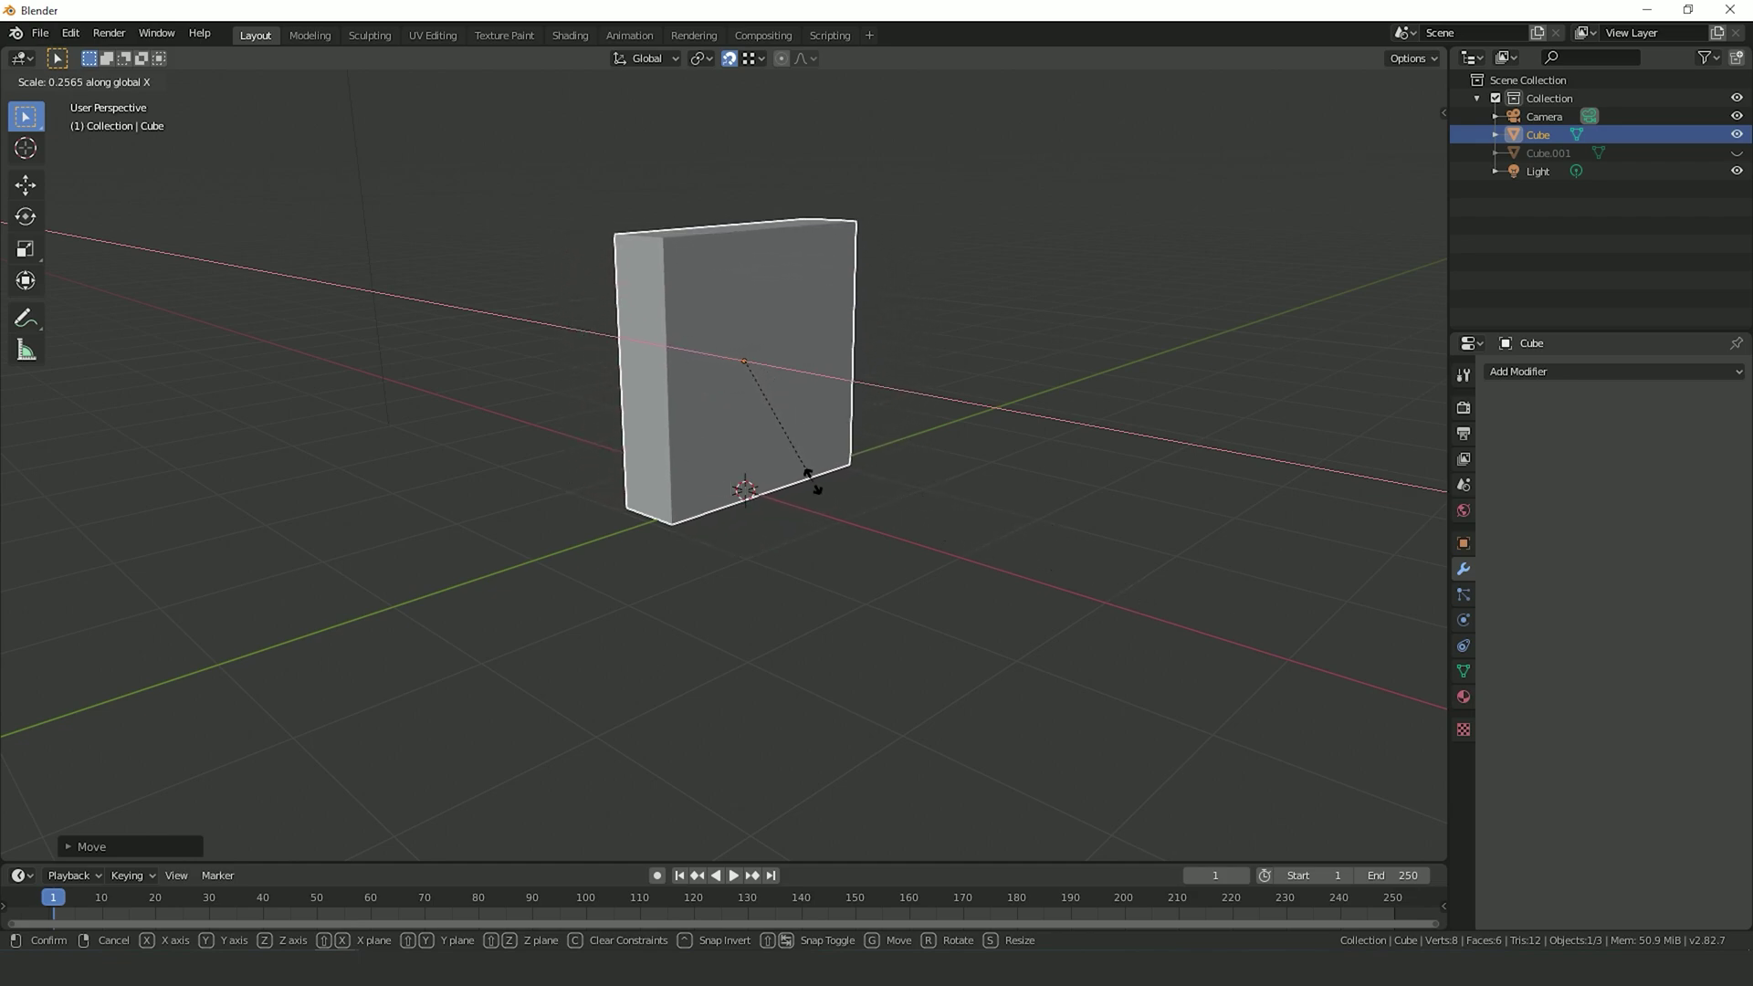
pyautogui.press('Return')
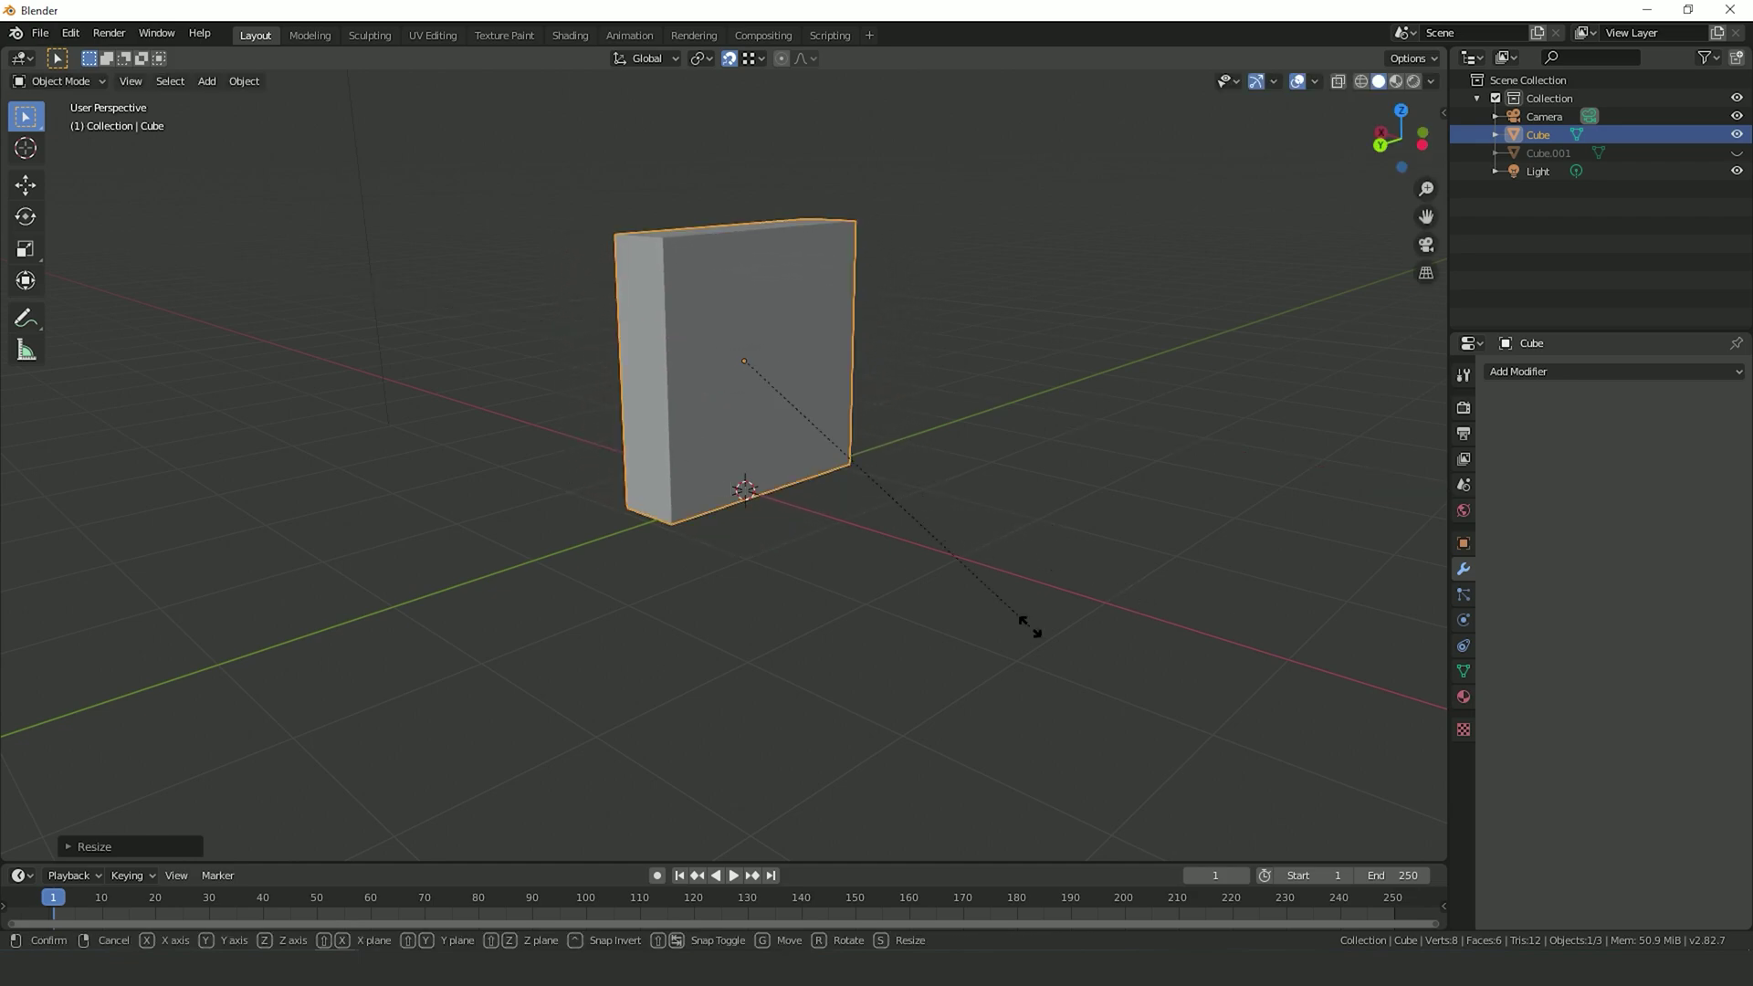
pyautogui.press('s')
pyautogui.press('y')
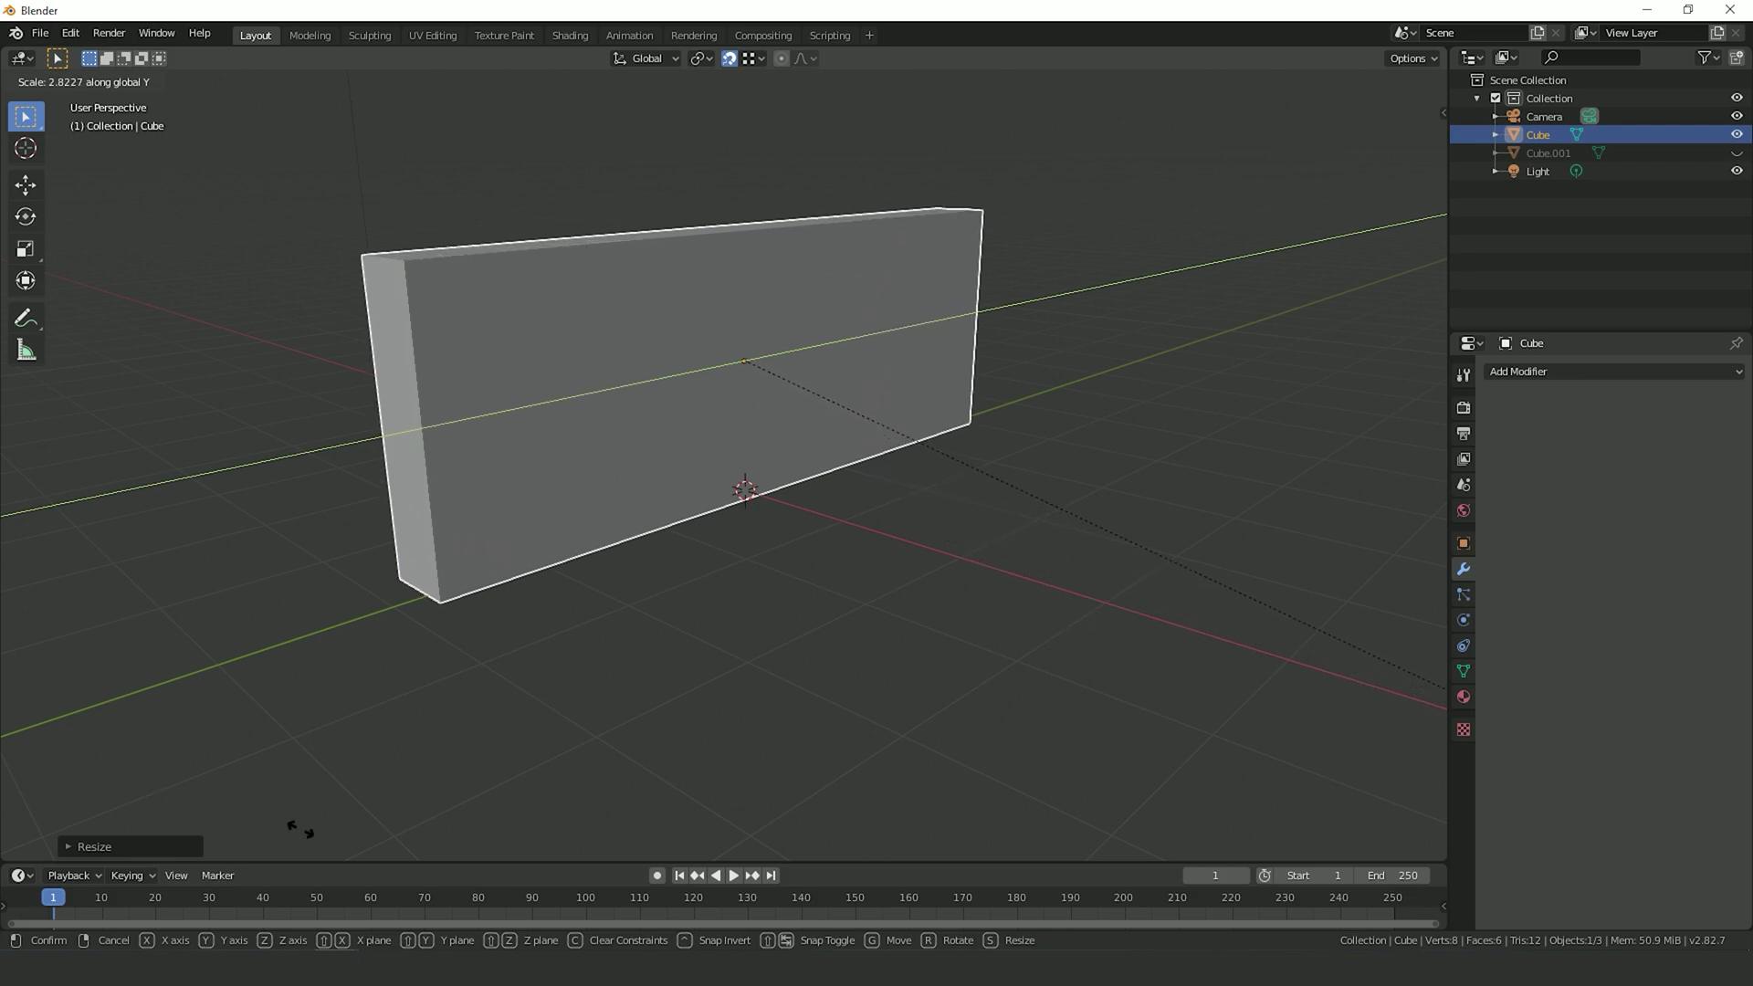
pyautogui.press('Return')
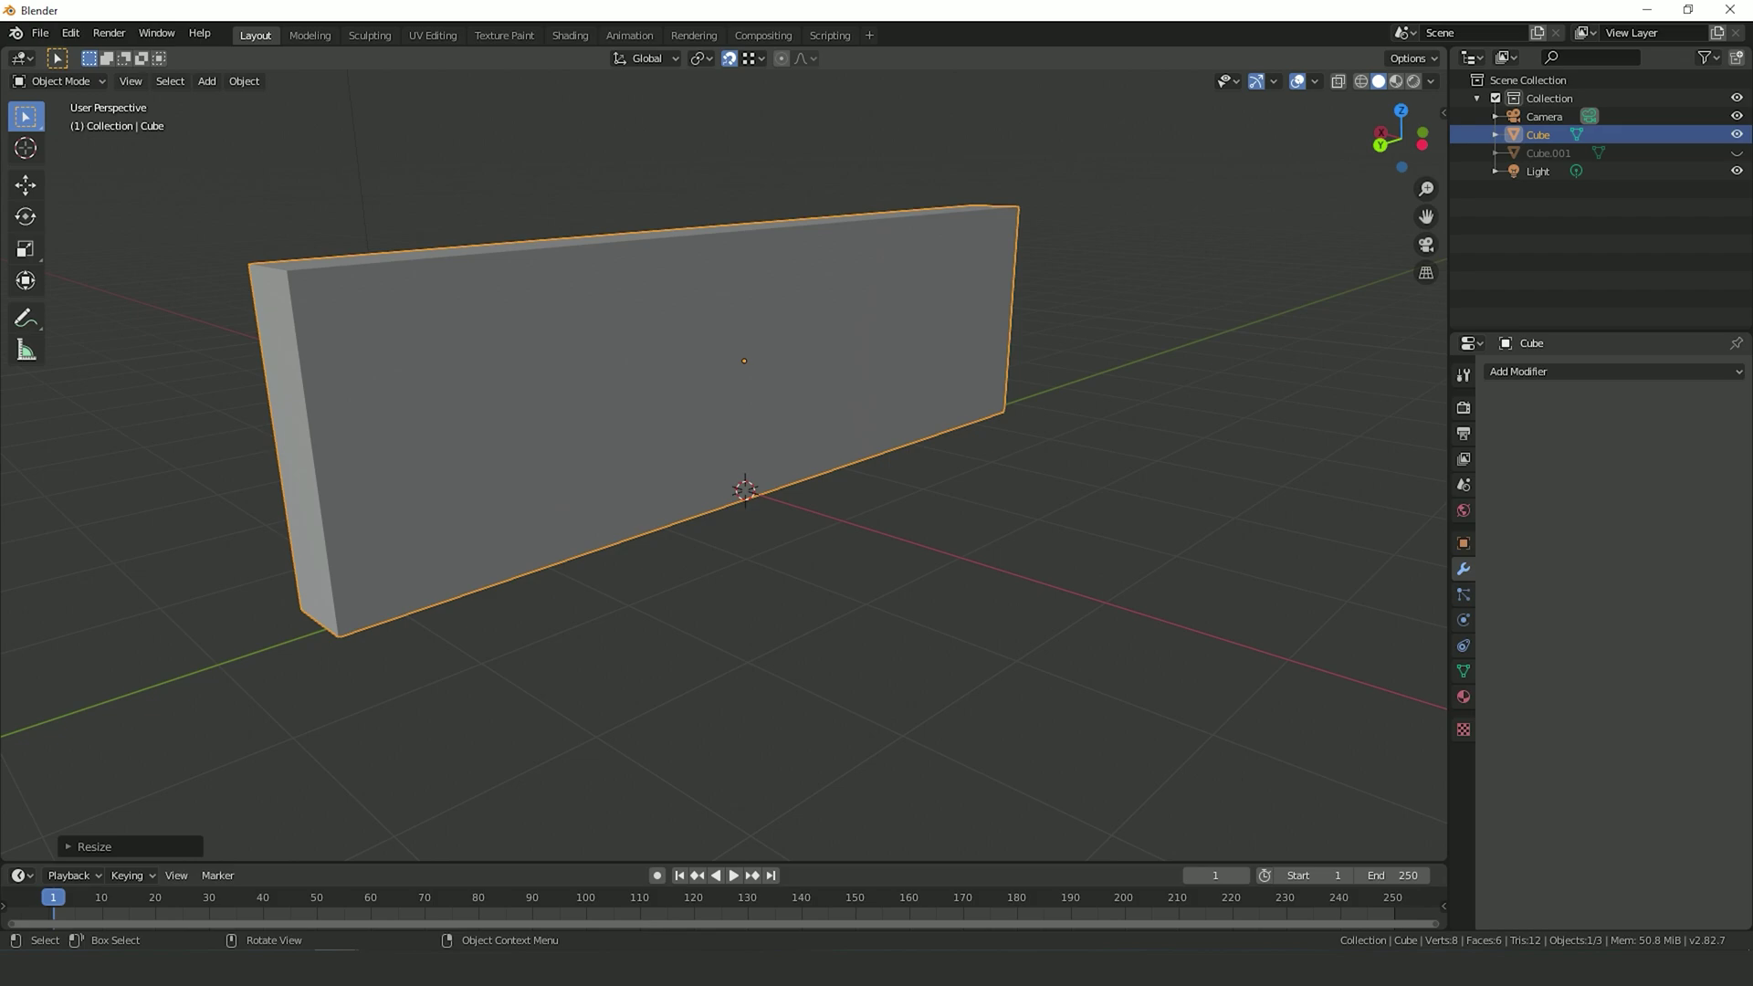
# Enter Edit Mode on the wall mesh, clear the selection and pick the Loop Cut tool.
pyautogui.press('Tab')
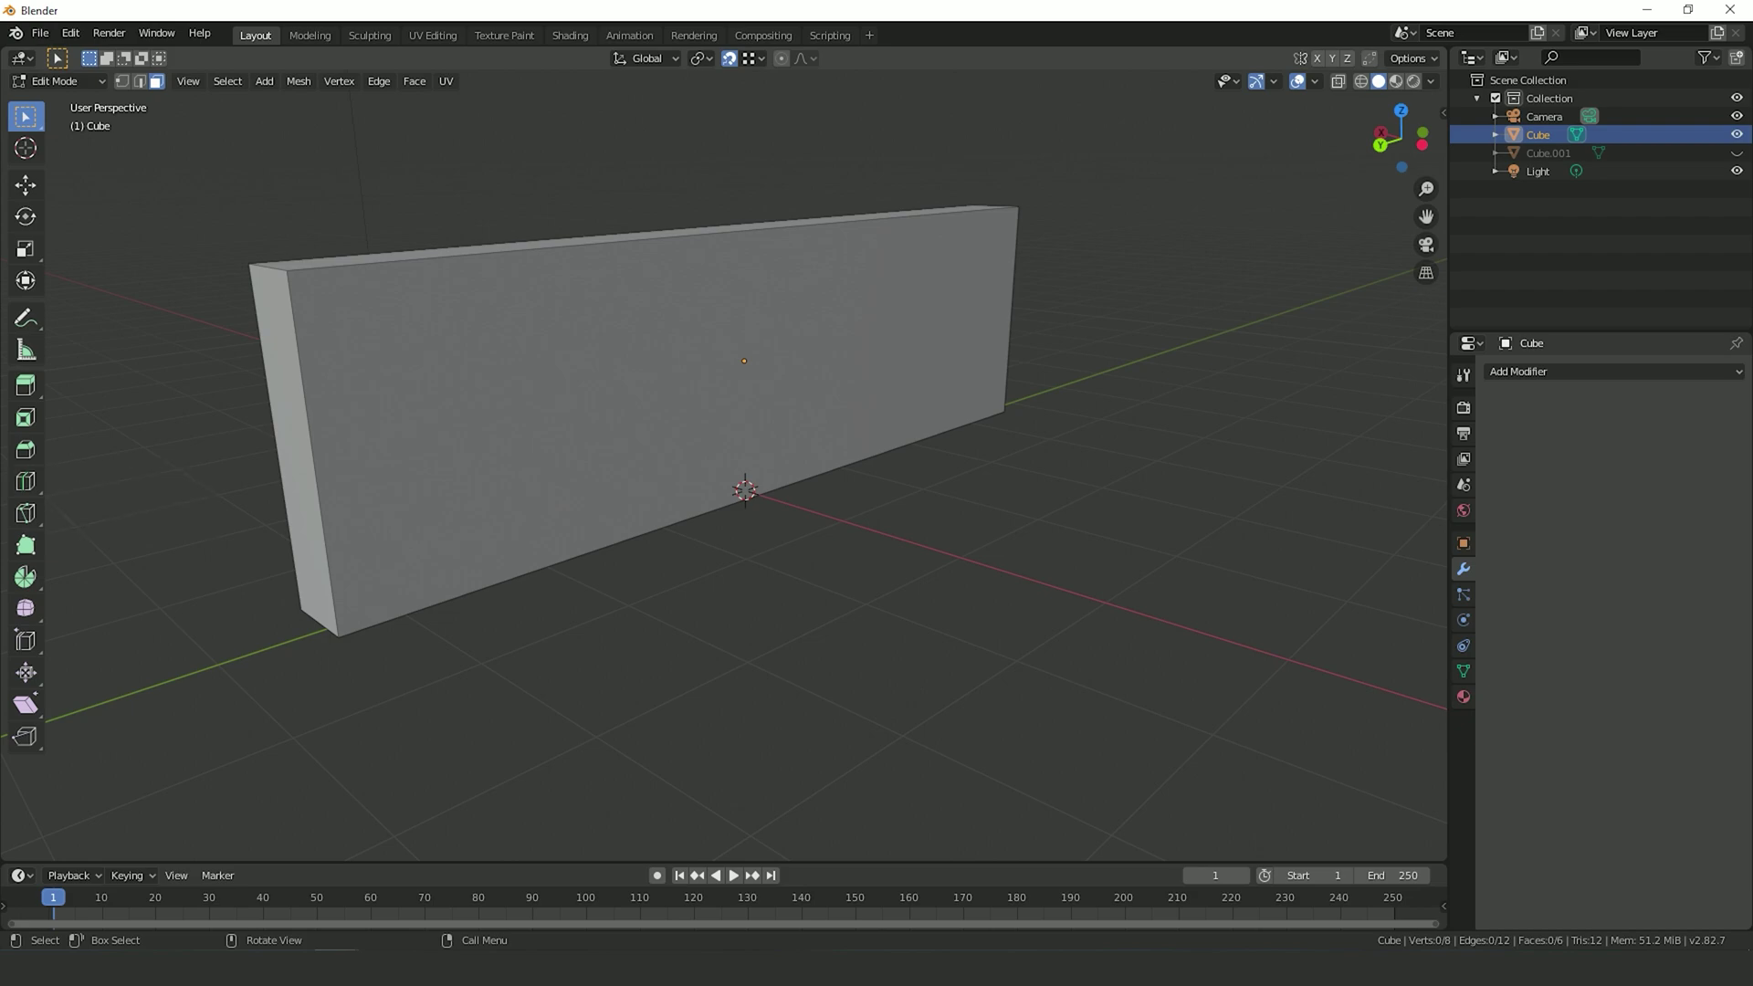
pyautogui.press('a')
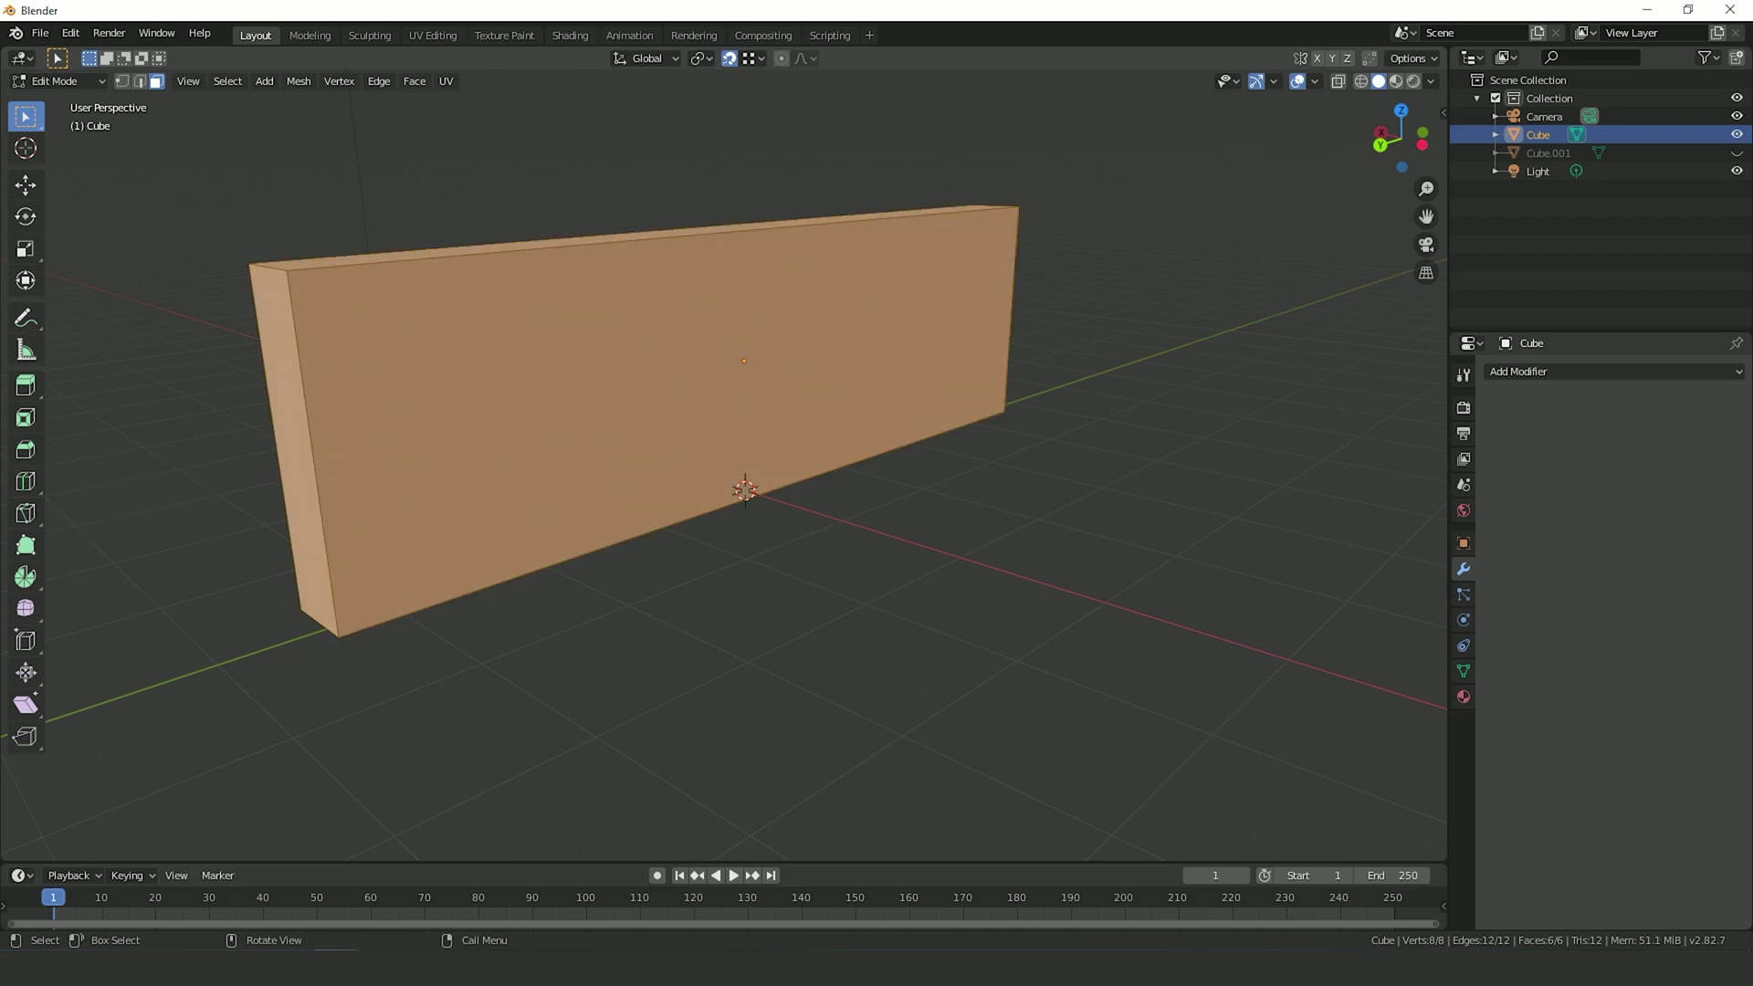
pyautogui.hotkey('alt', 'a')
pyautogui.click(25, 481)
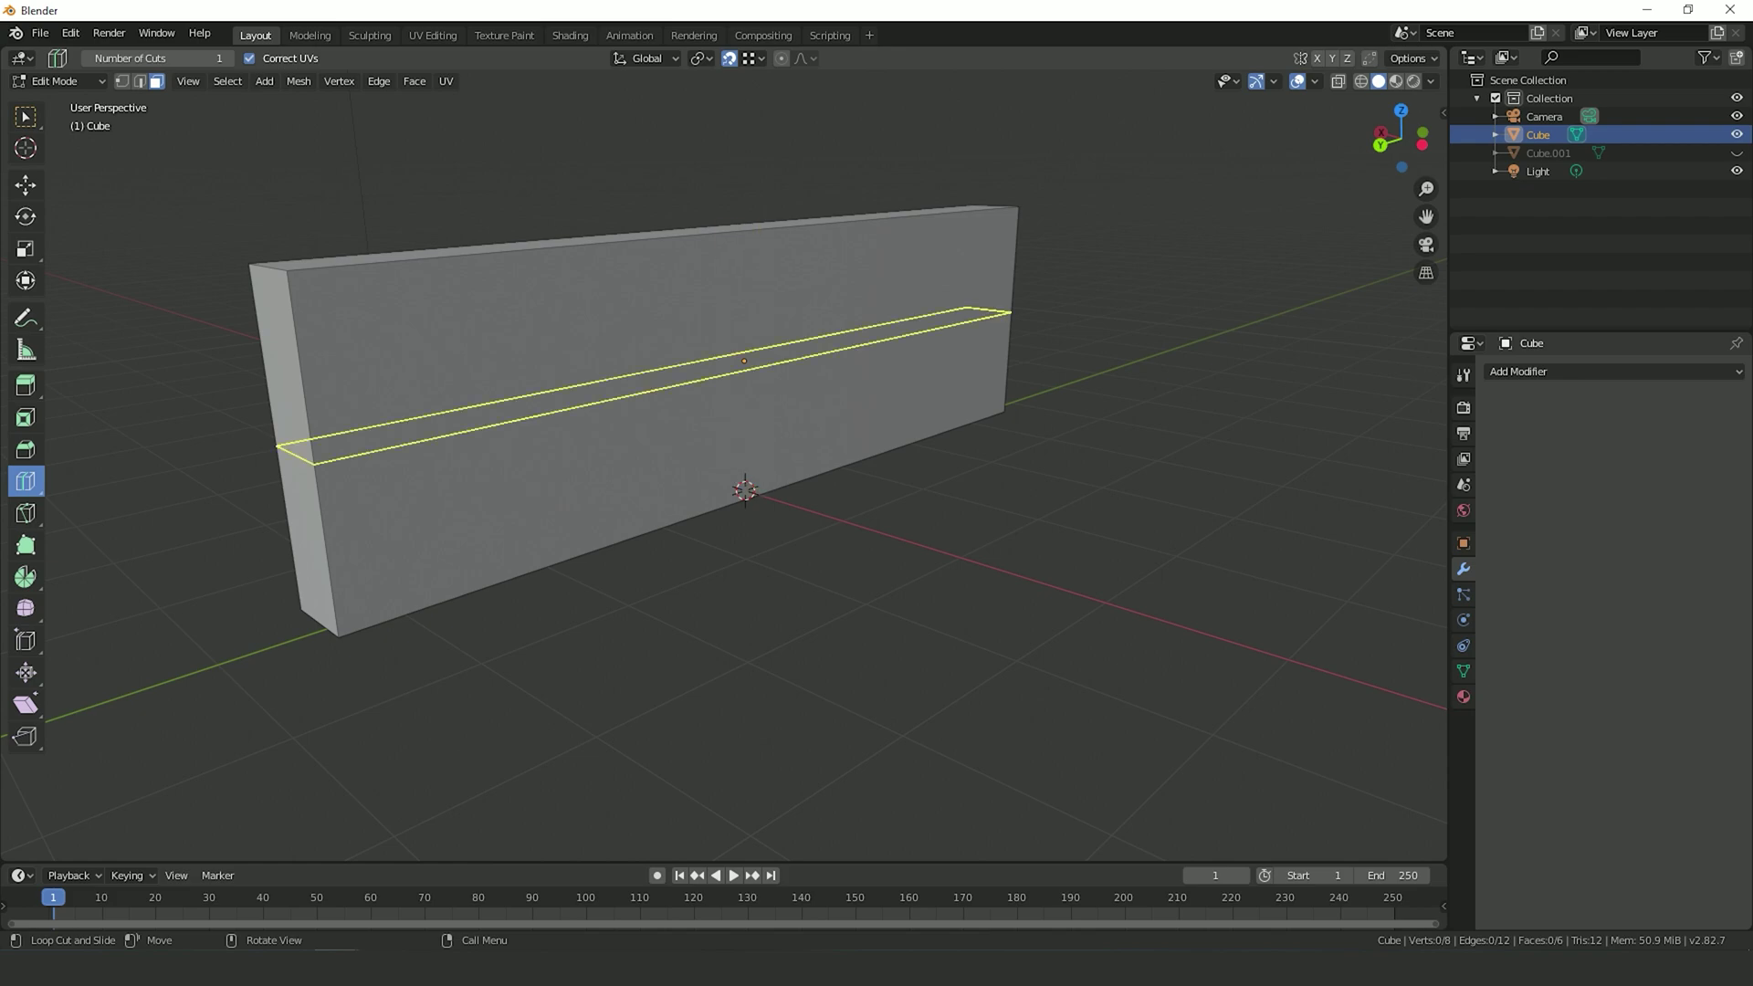
pyautogui.scroll(2, 723, 475)
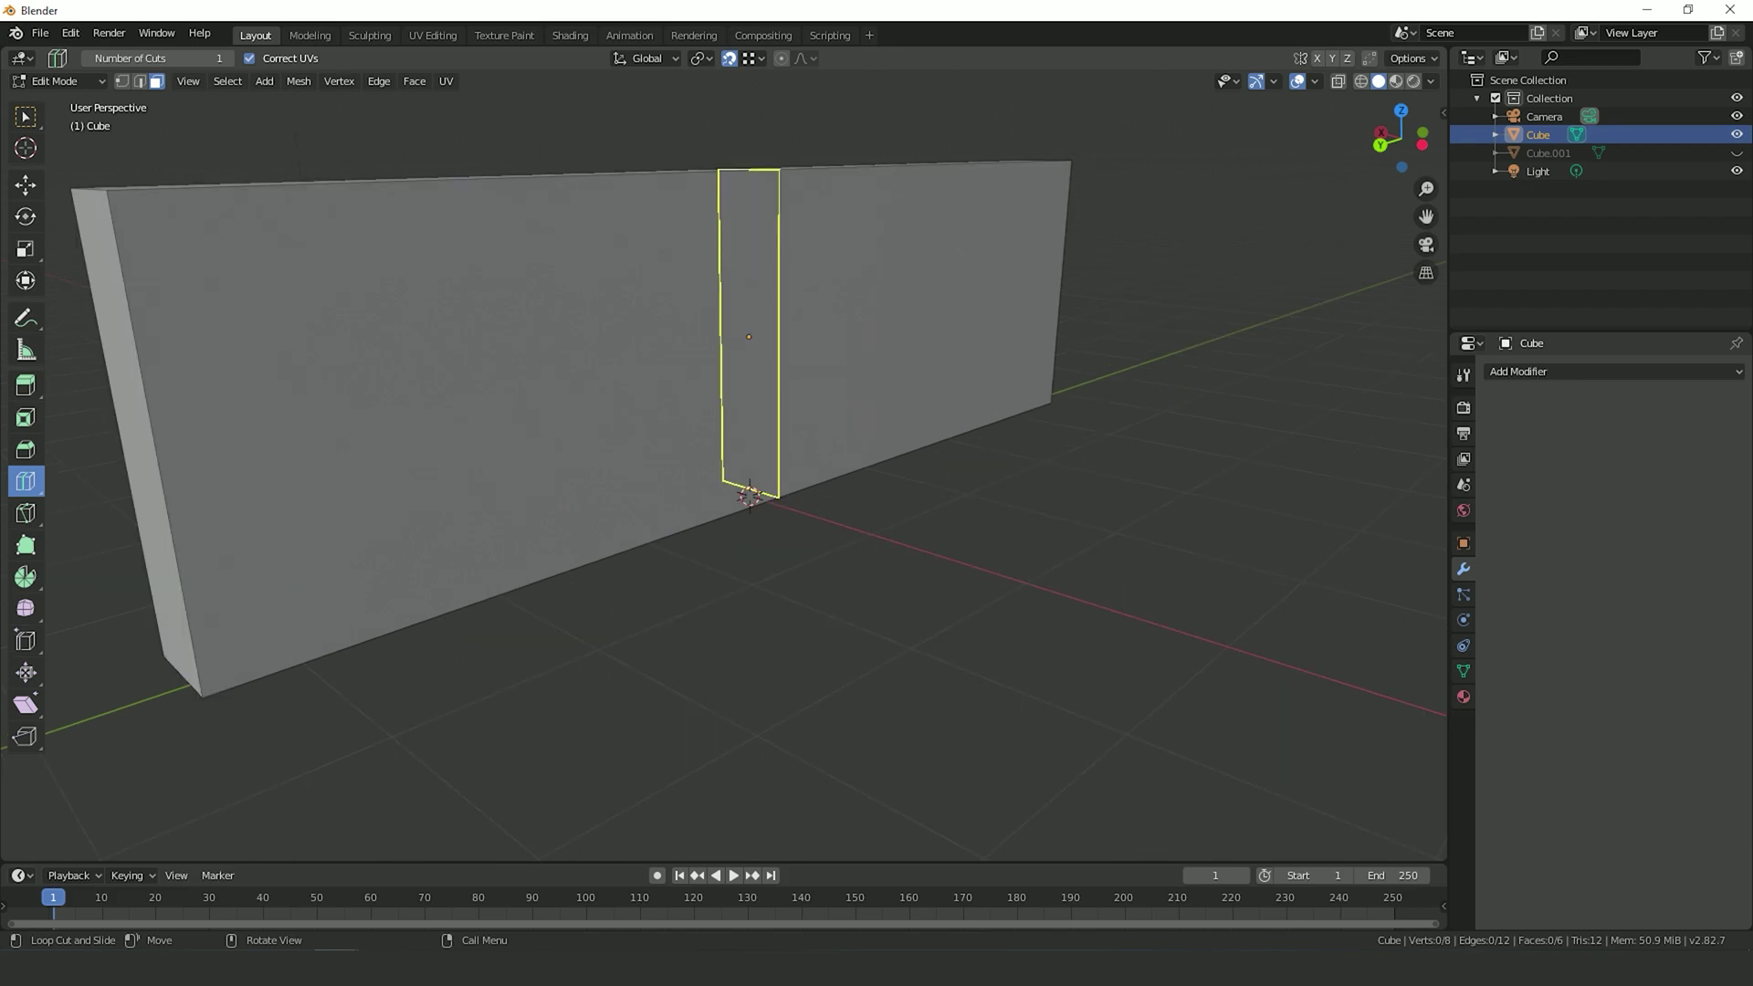
pyautogui.scroll(-2, 745, 411)
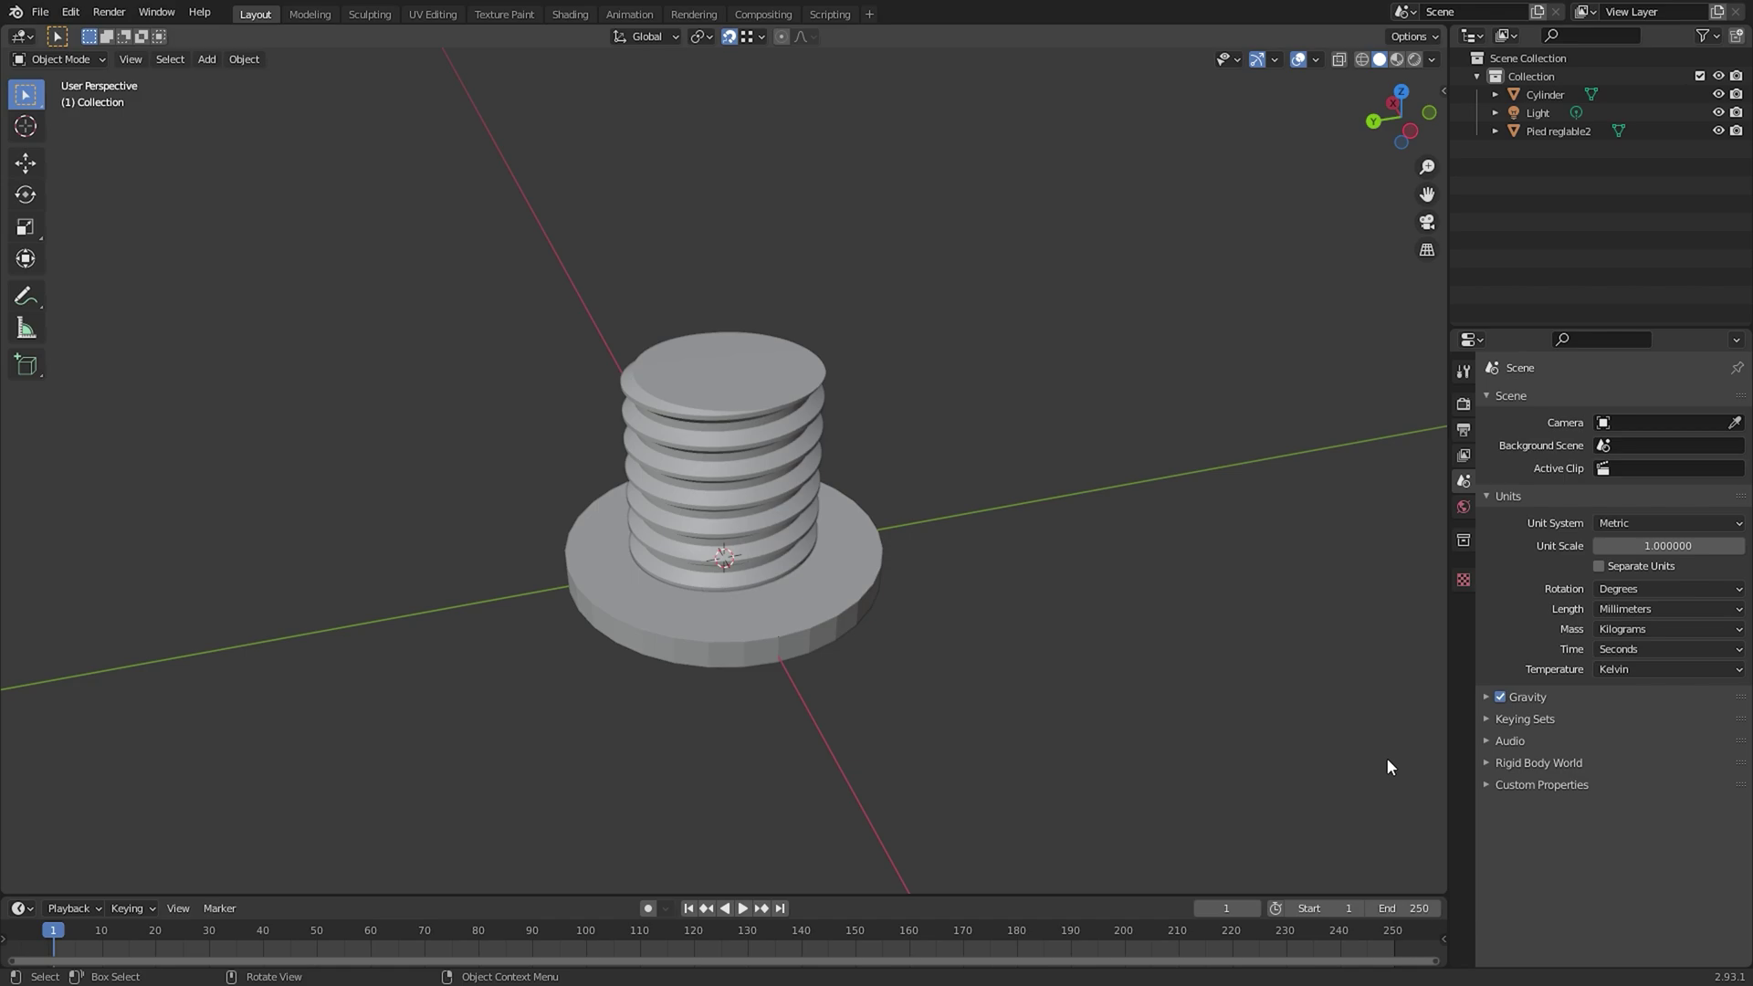
pyautogui.moveTo(1388, 758); pyautogui.dragTo(66, 754, button='middle')
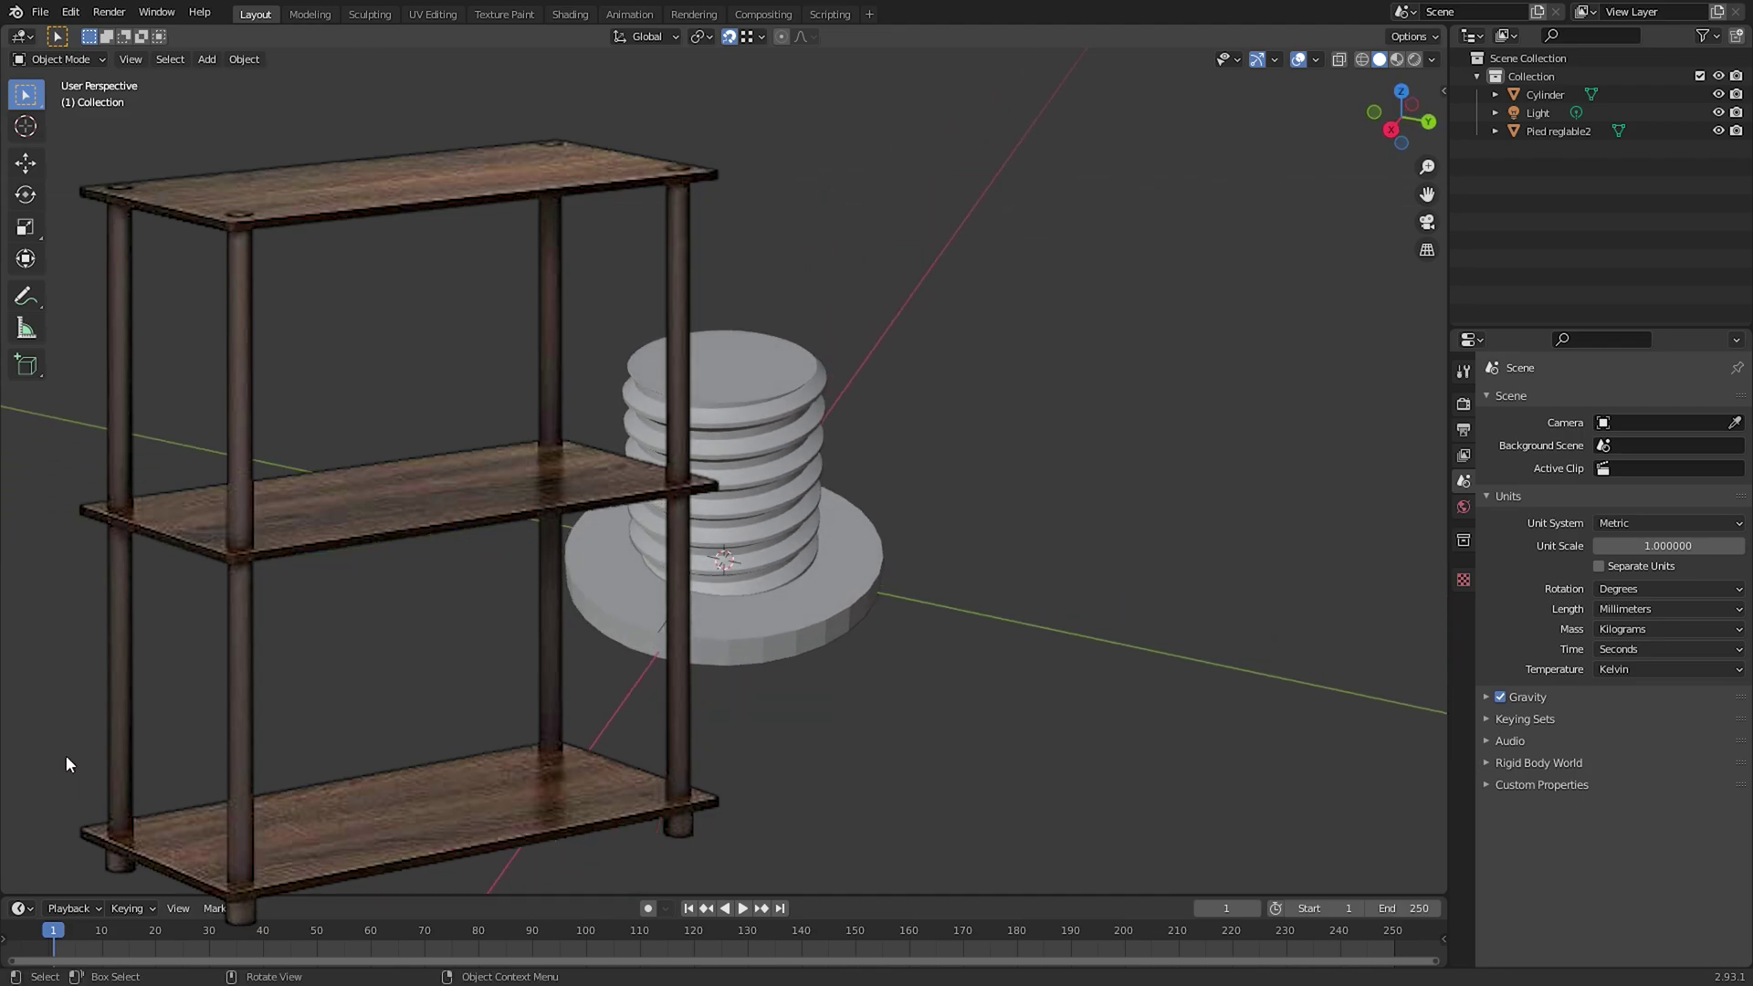
pyautogui.click(38, 11)
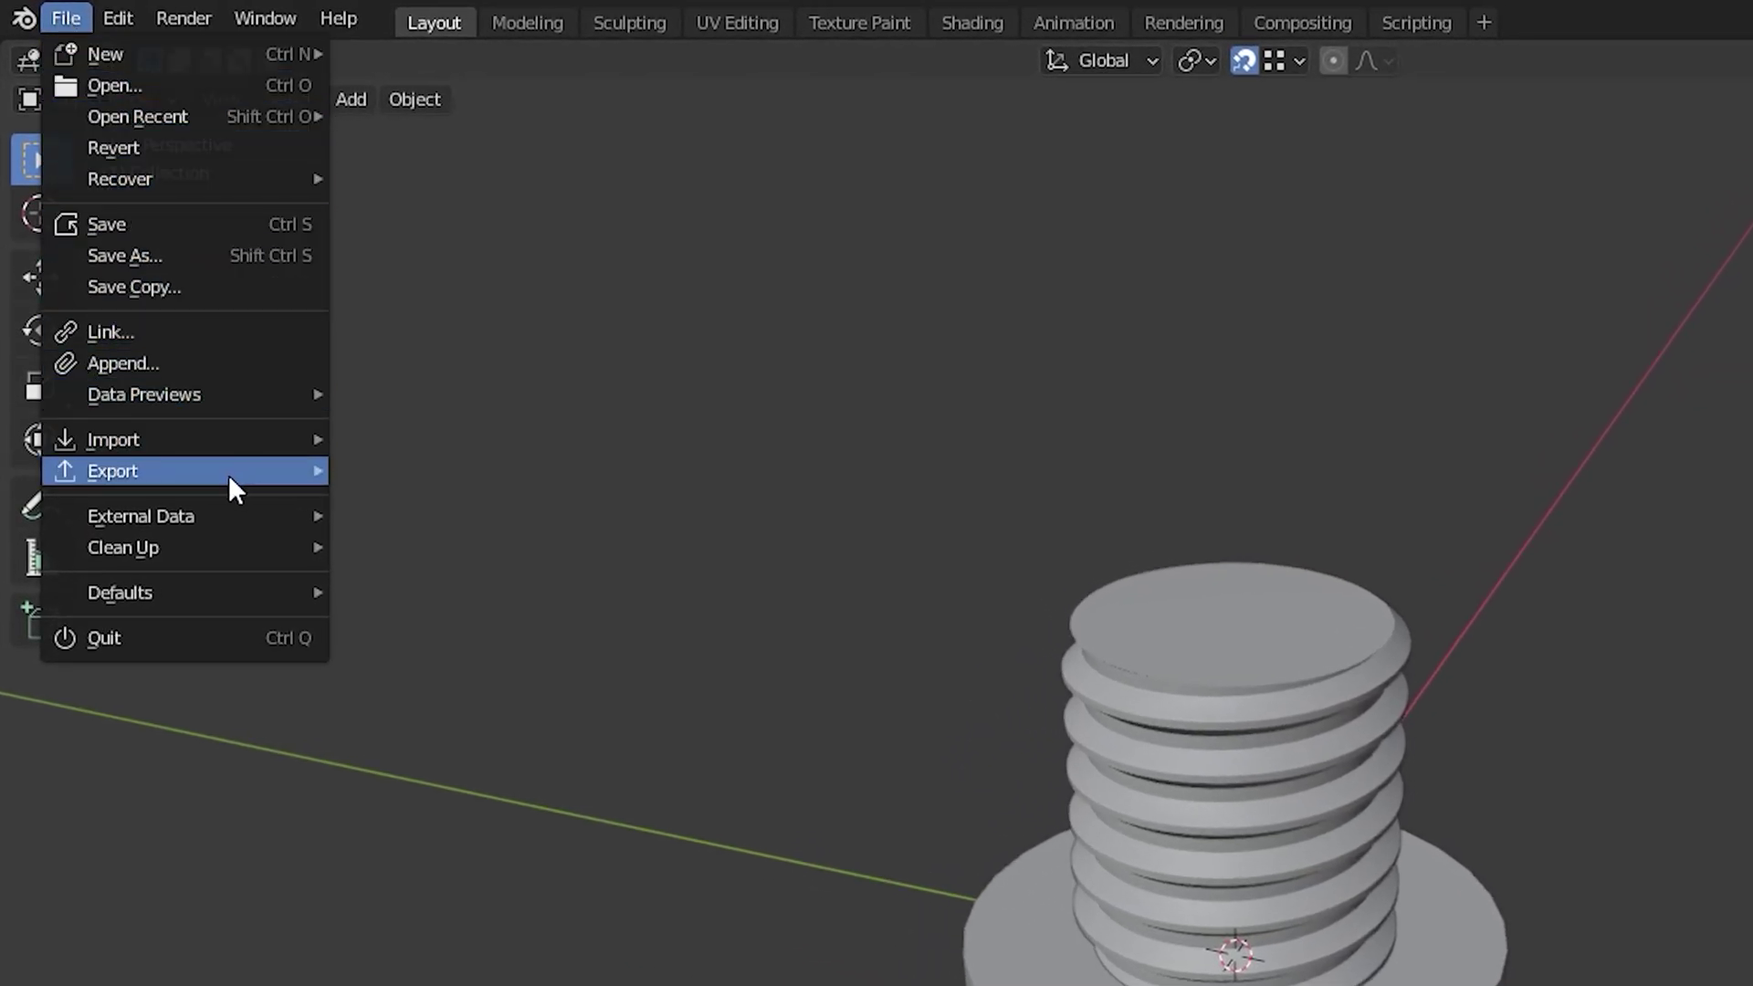
# Export the screw end-cap in STL format as shelving-screw2.stl.
pyautogui.moveTo(233, 487)
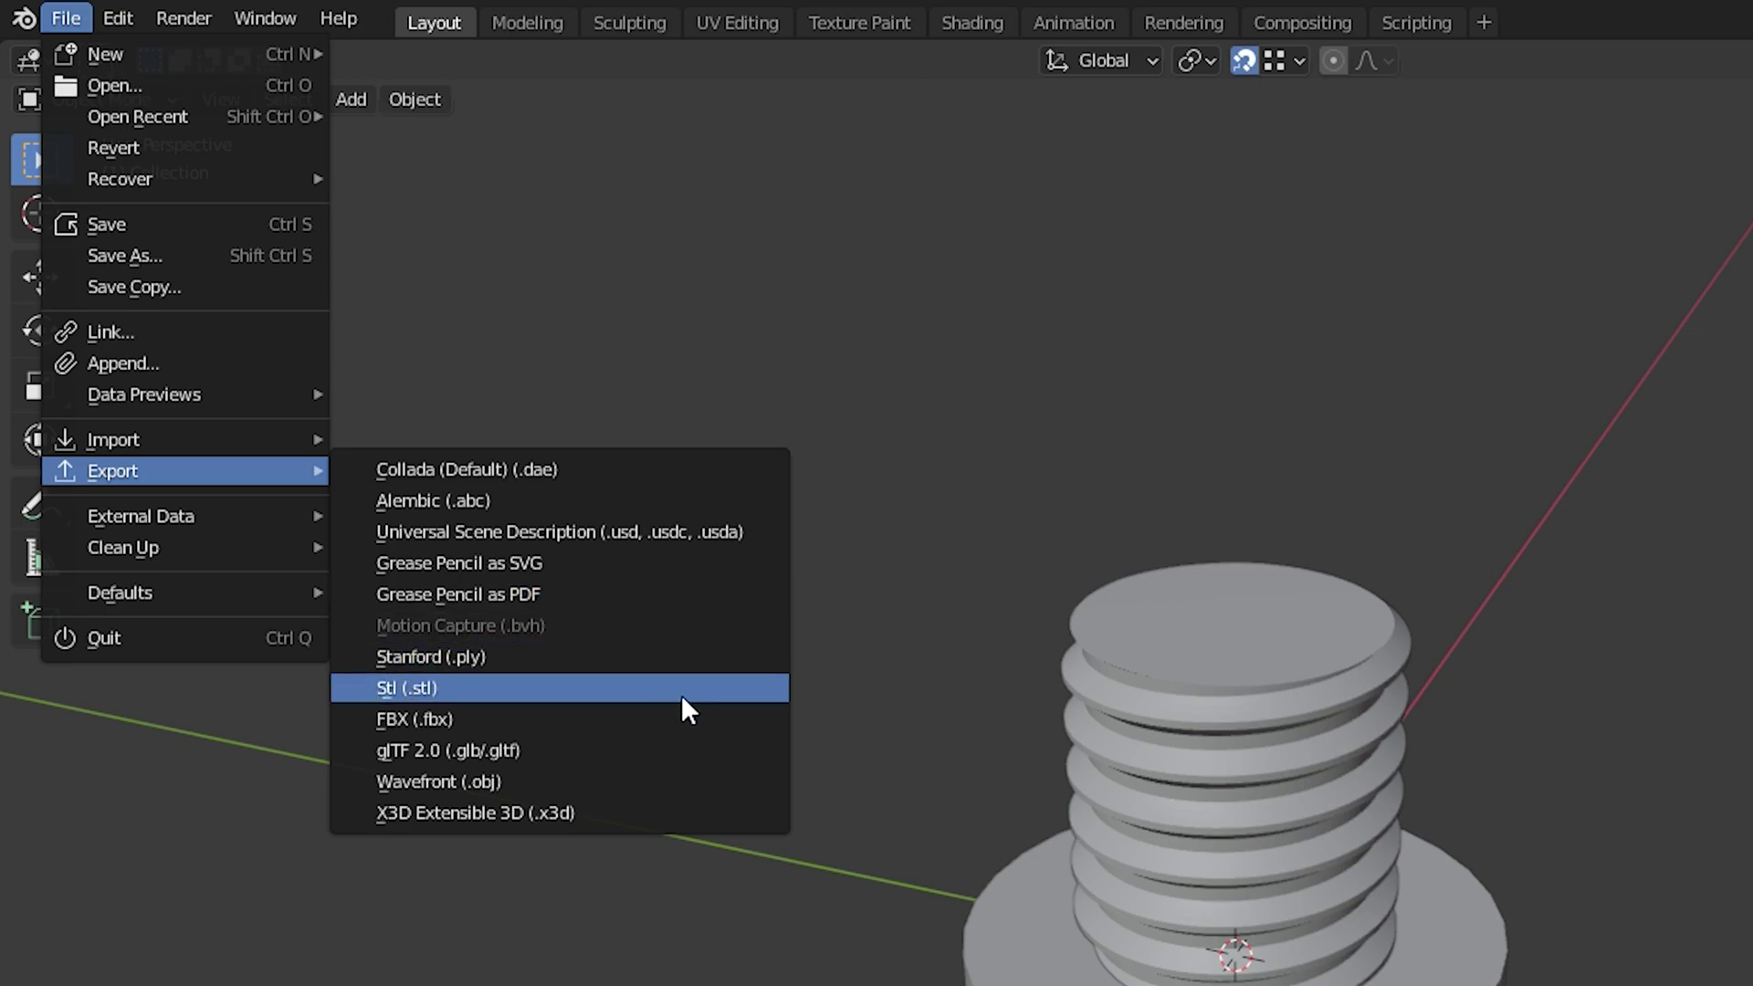
pyautogui.click(681, 694)
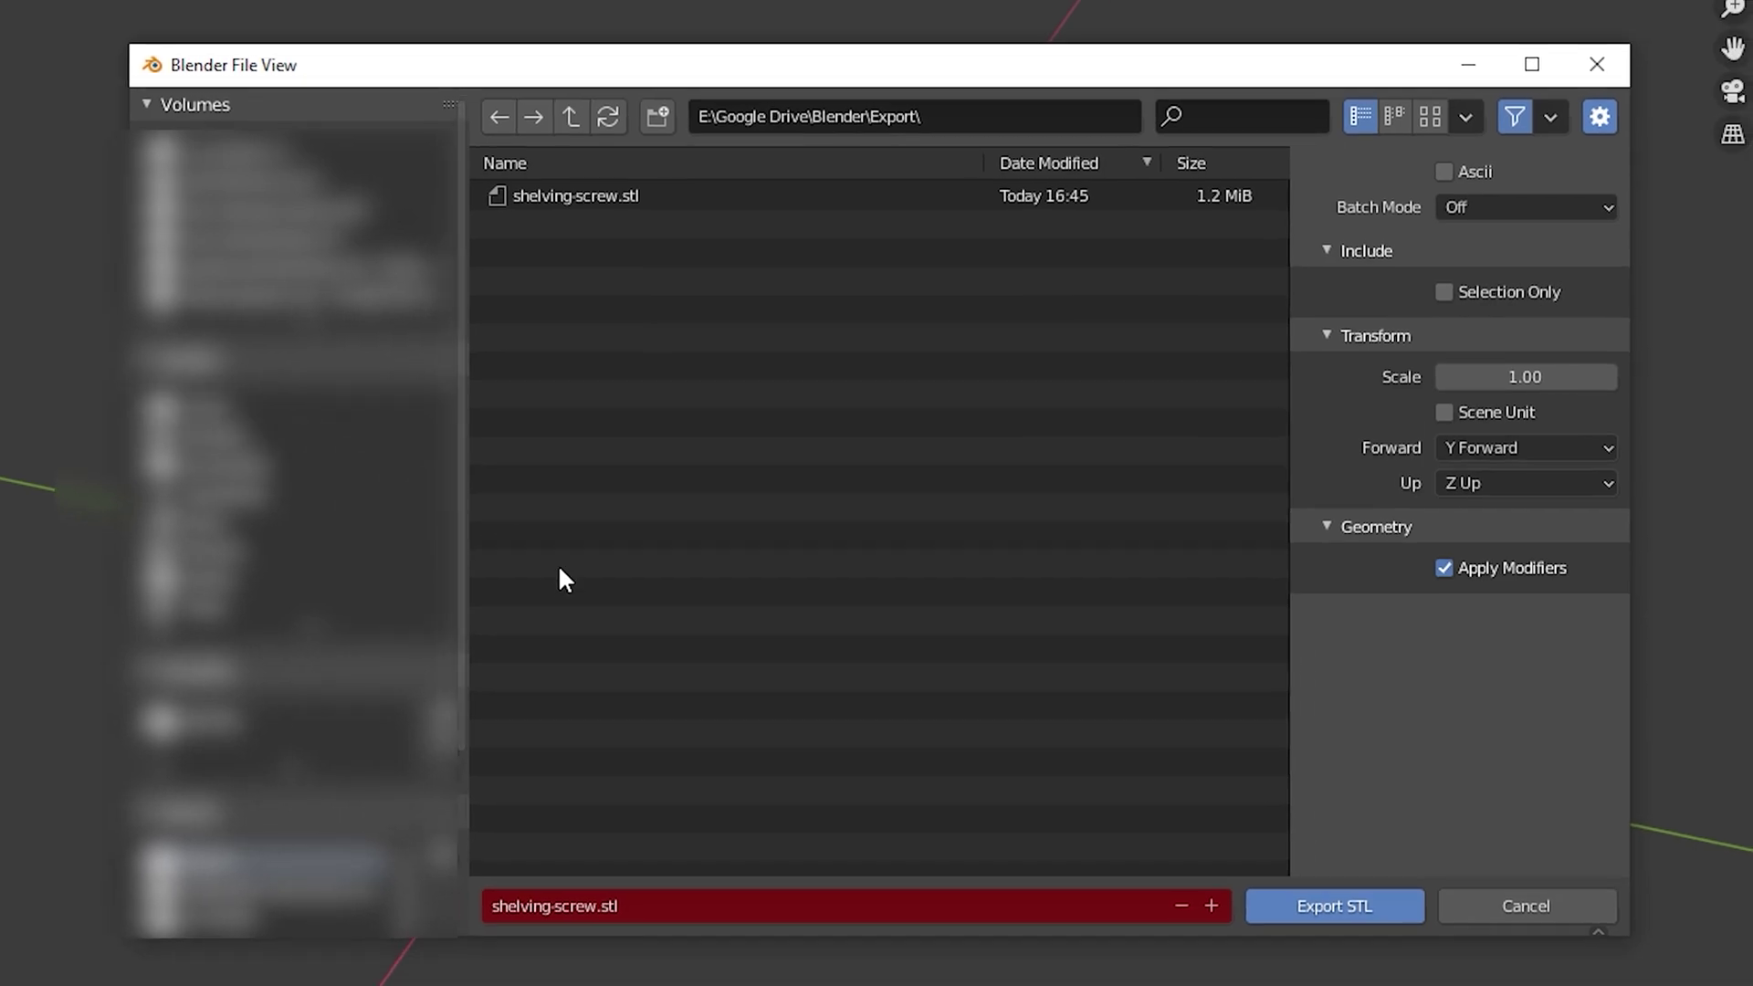
pyautogui.click(589, 902)
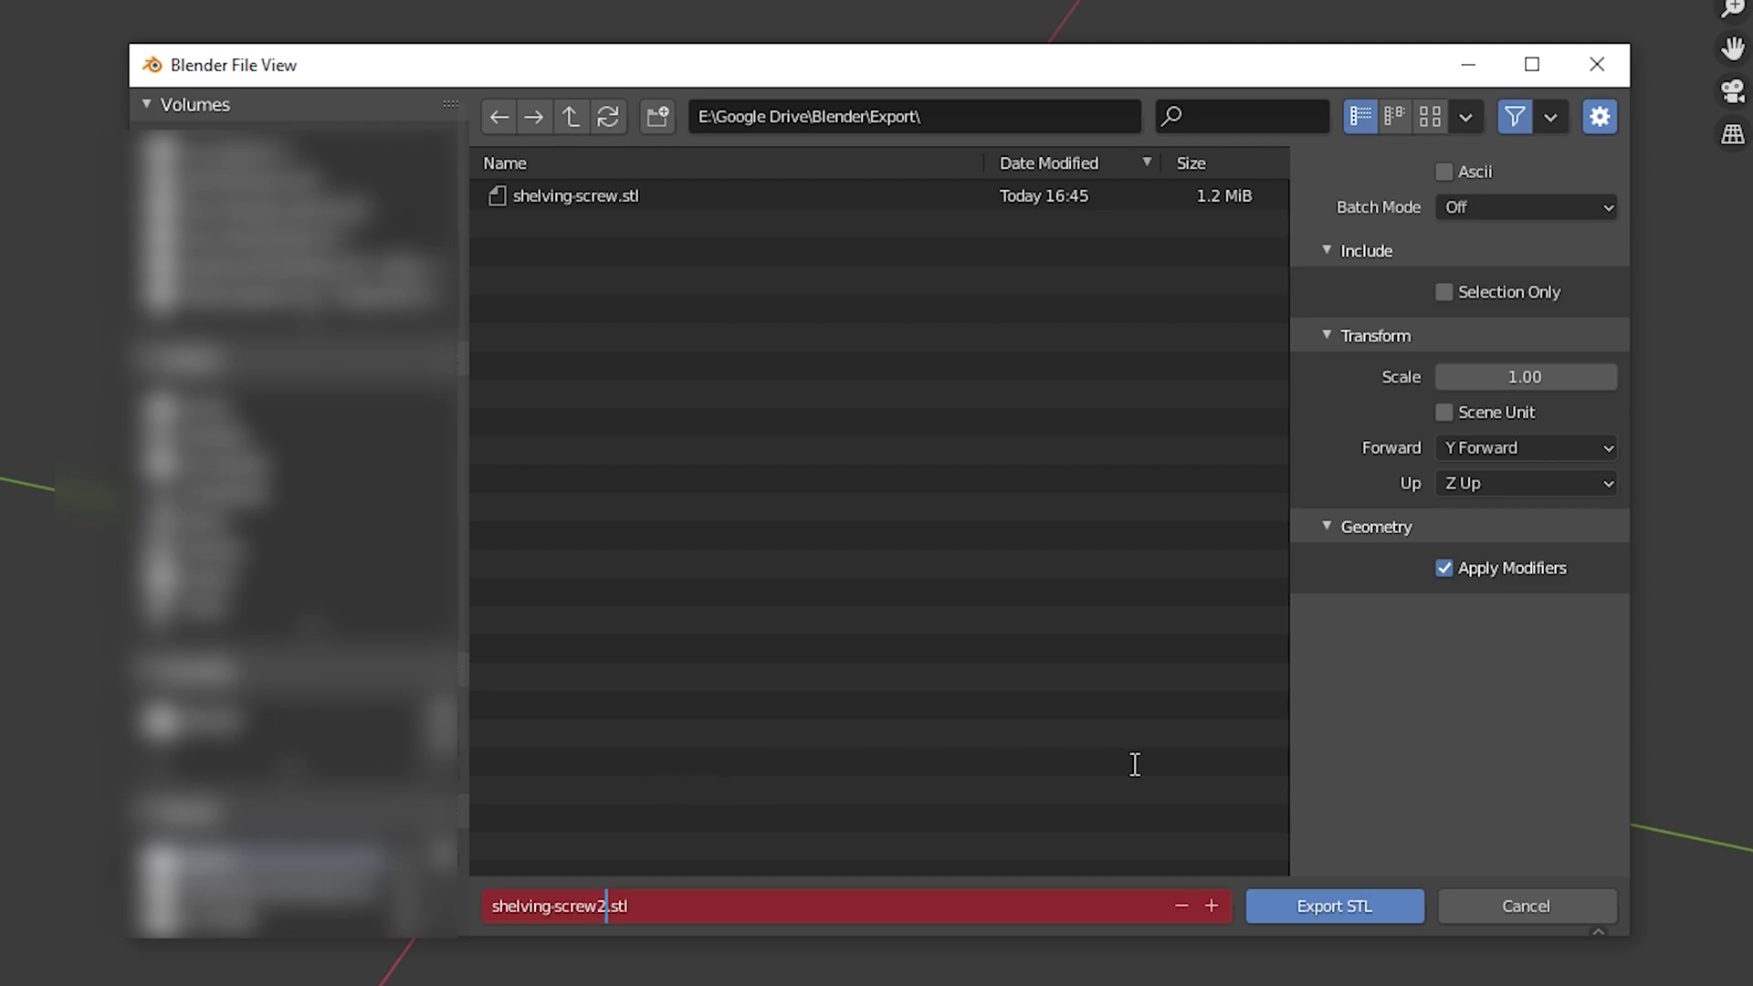
pyautogui.click(1402, 866)
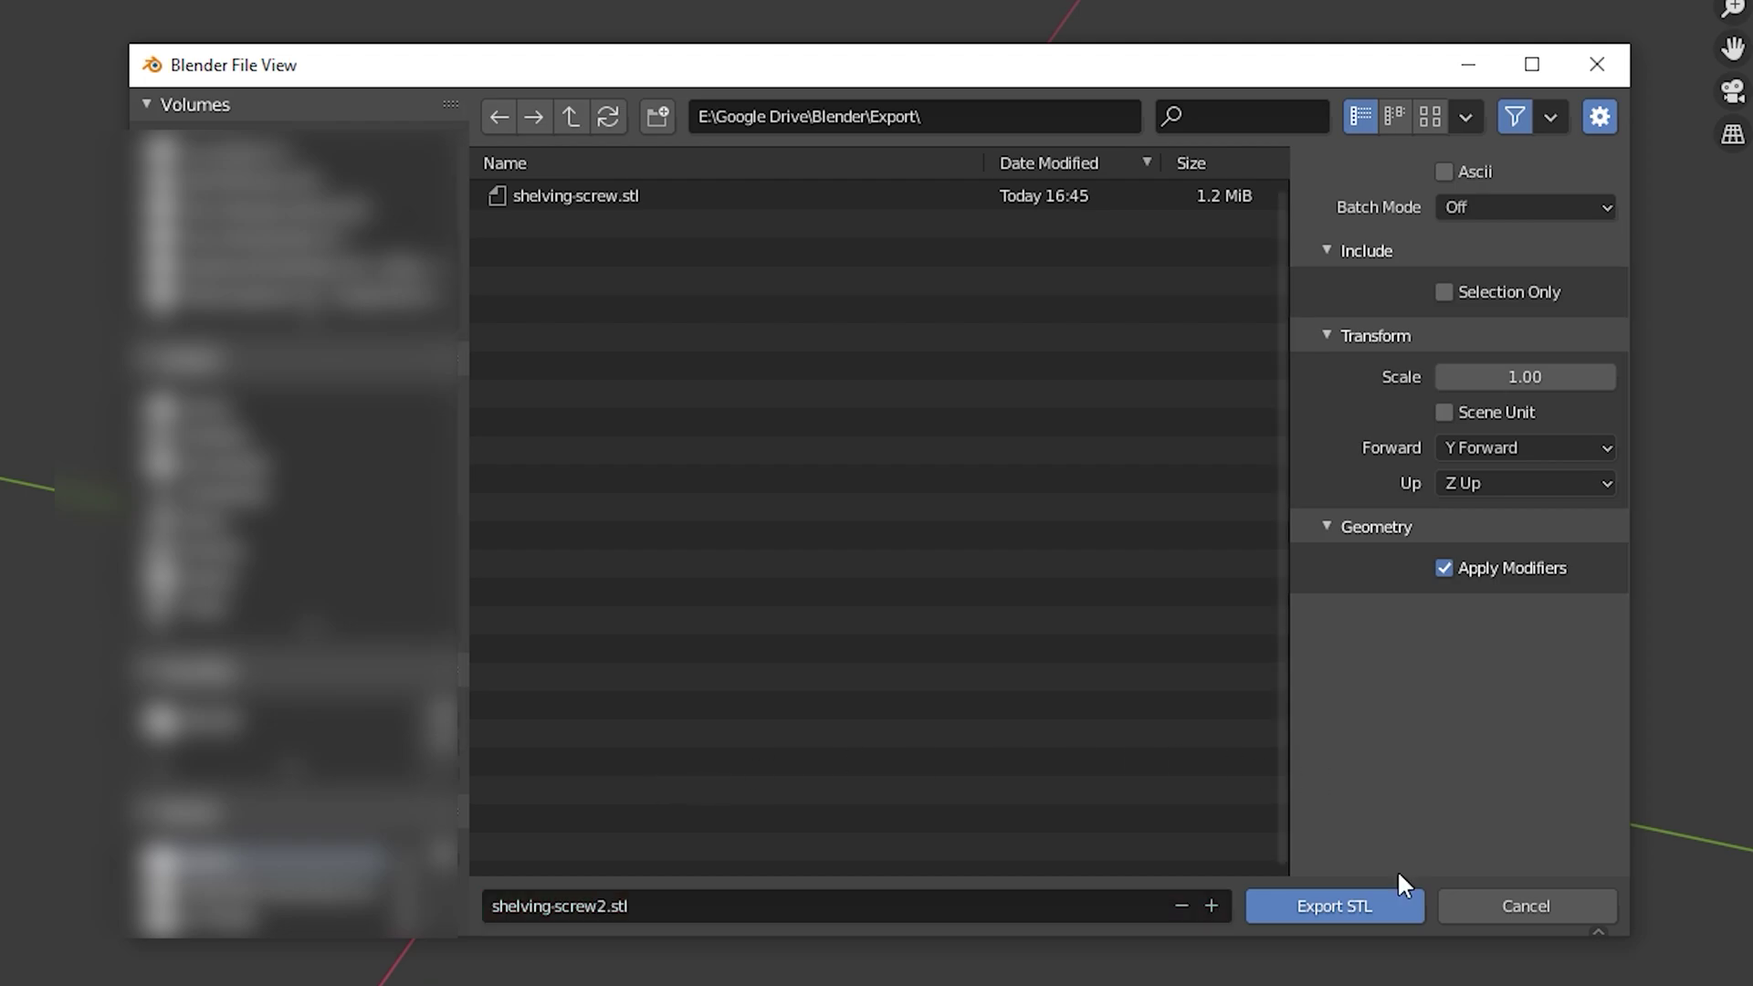
pyautogui.click(1372, 923)
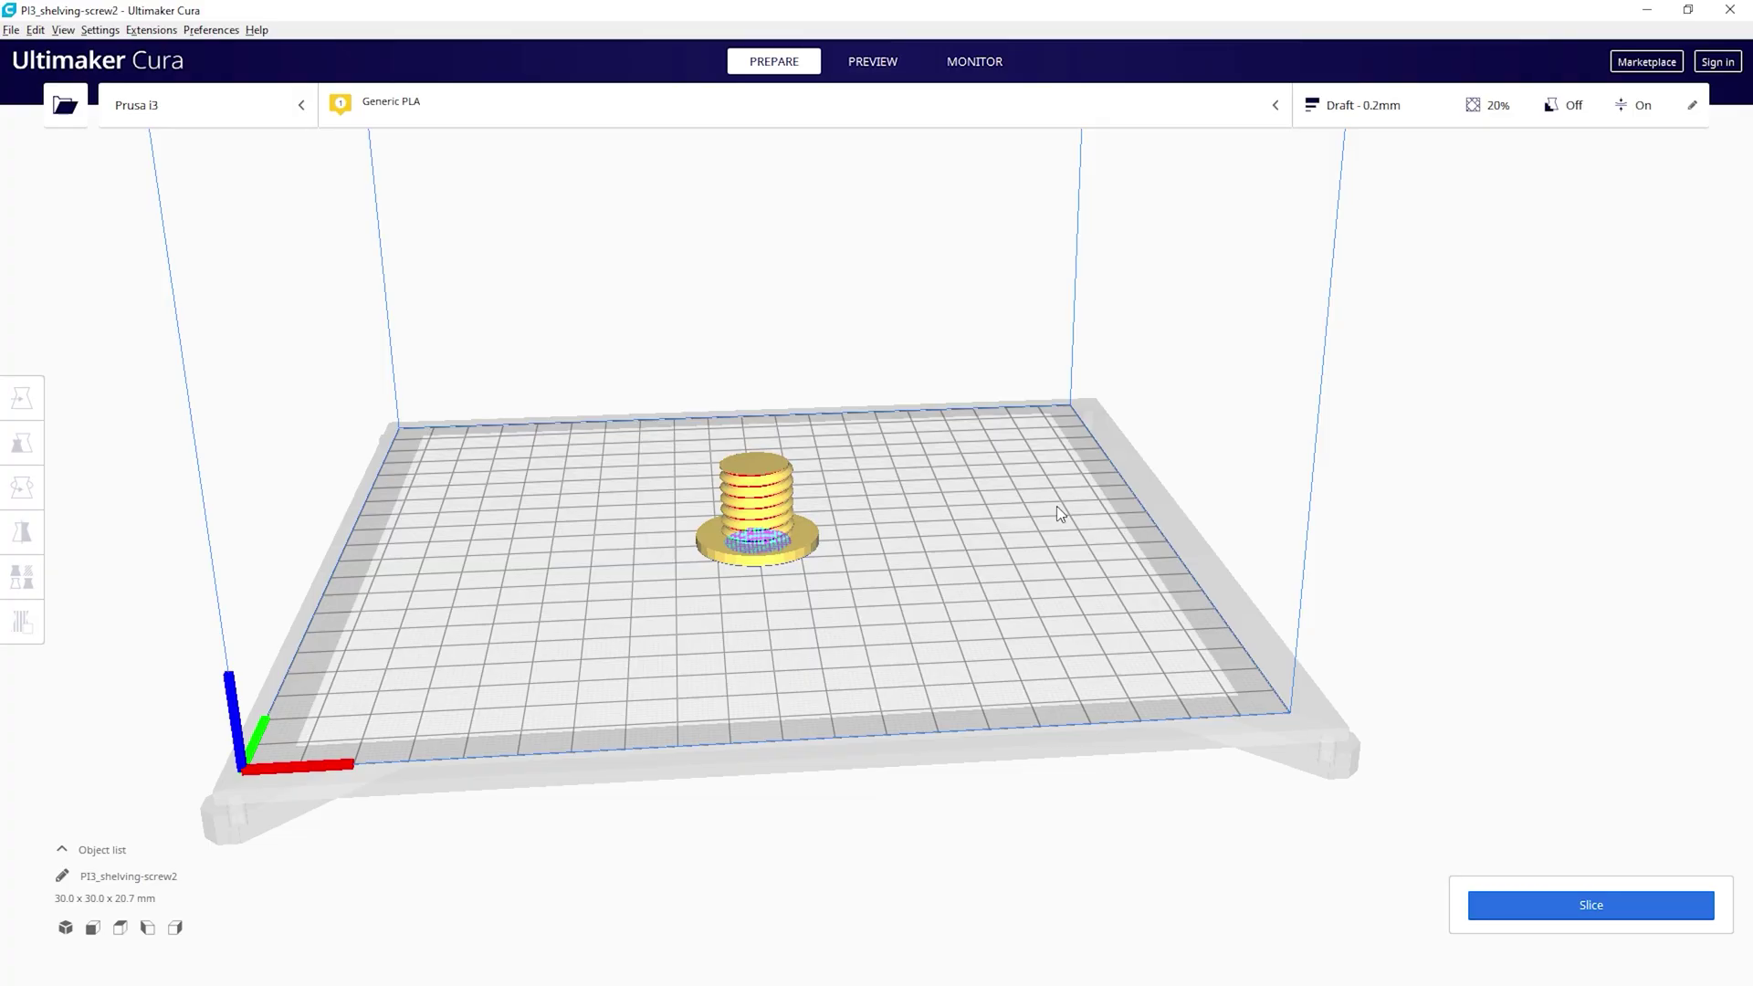
# Set the print settings to the 0.15 mm layer-height profile.
pyautogui.click(1695, 105)
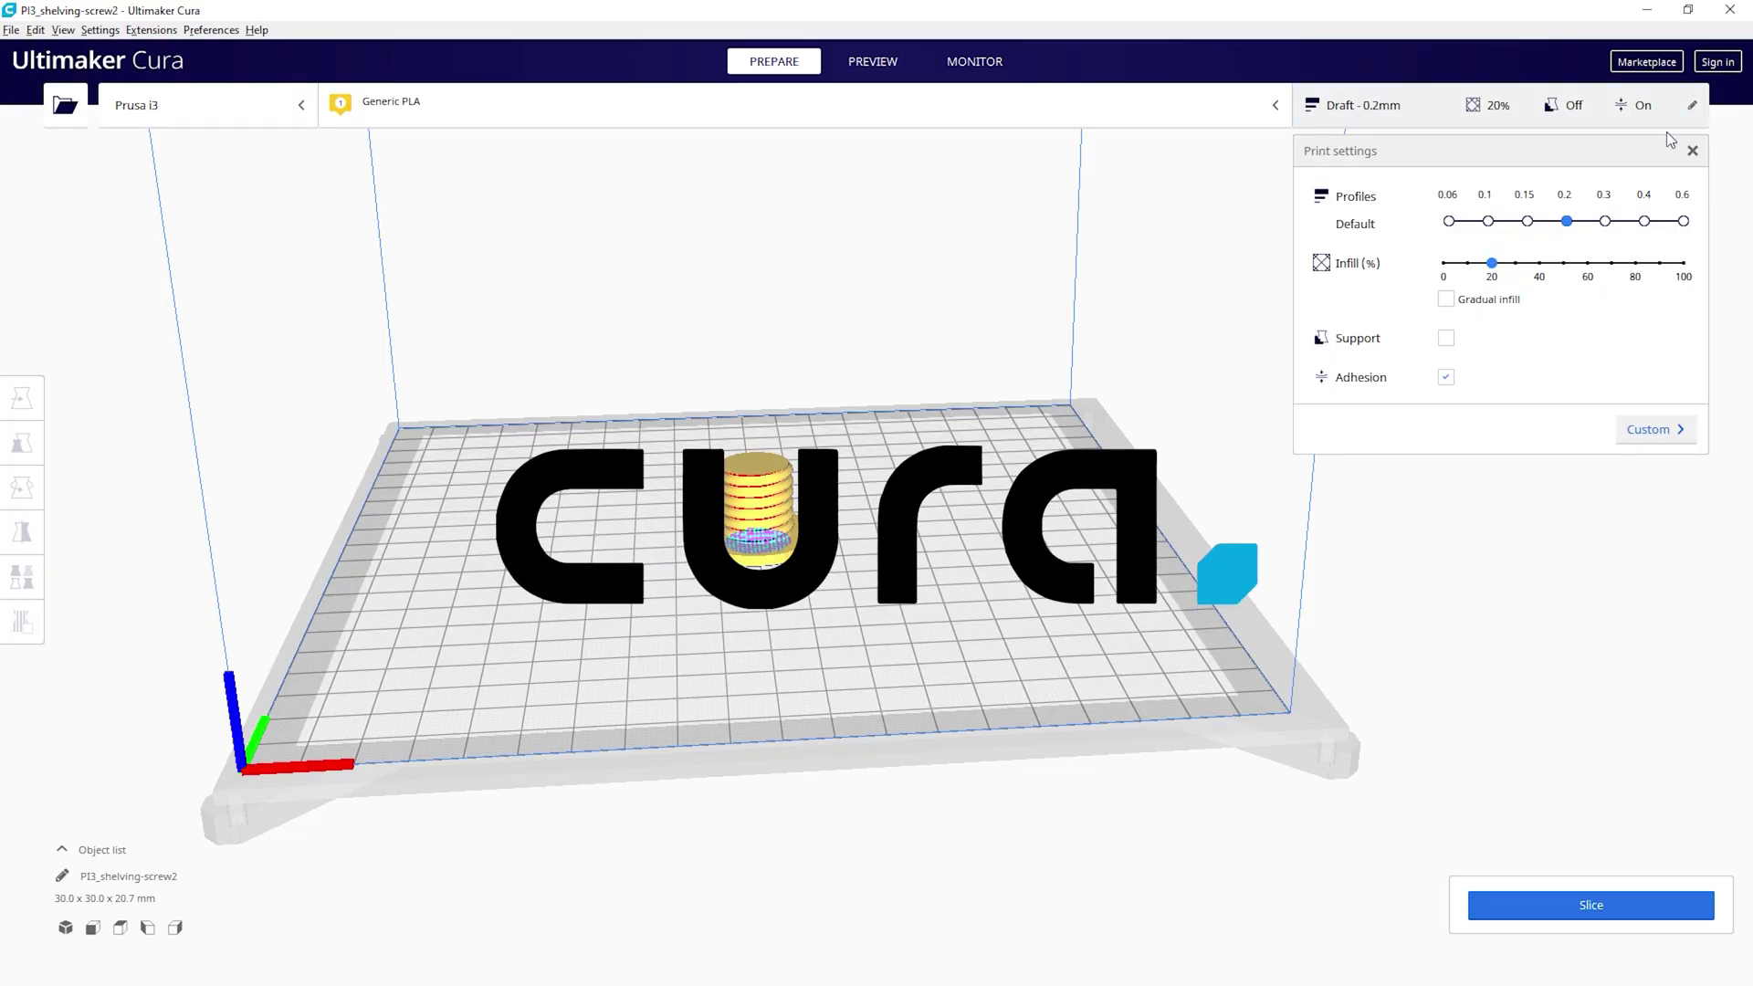
pyautogui.click(1528, 221)
pyautogui.click(1488, 221)
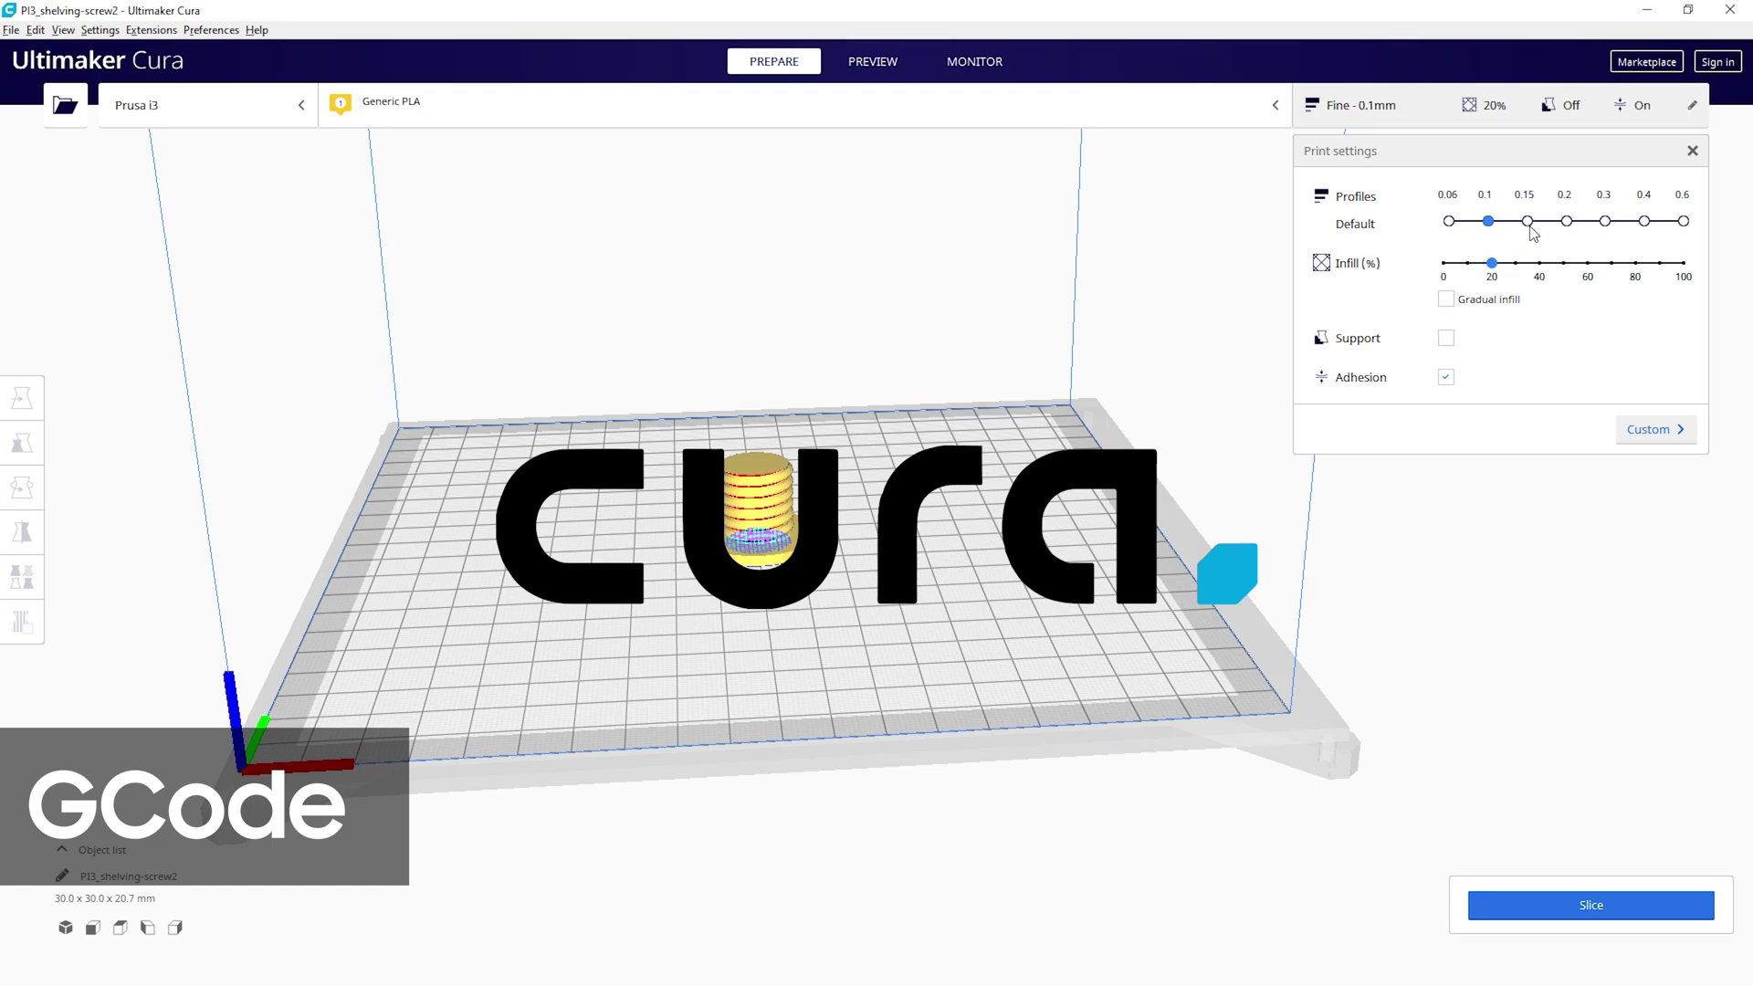
pyautogui.click(1528, 221)
pyautogui.click(1693, 151)
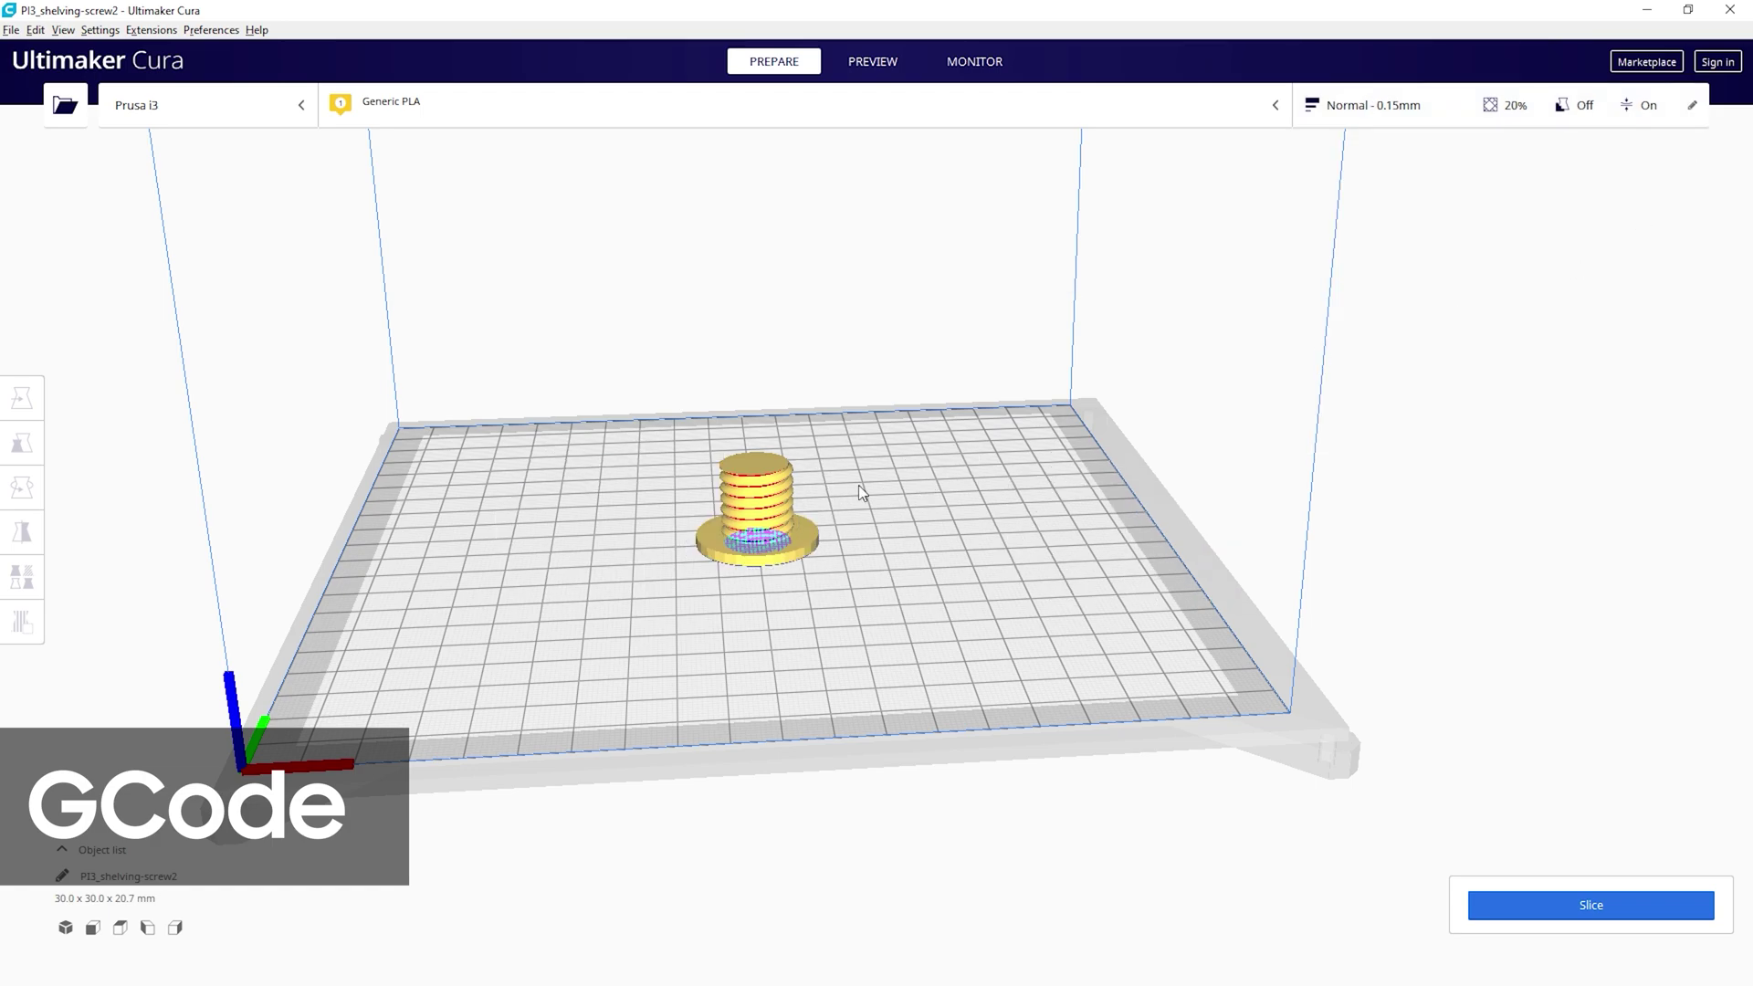
# Inspect the screw with the Move, Scale and Mirror tools, then bring up the printer list.
pyautogui.click(757, 507)
pyautogui.click(23, 397)
pyautogui.click(21, 443)
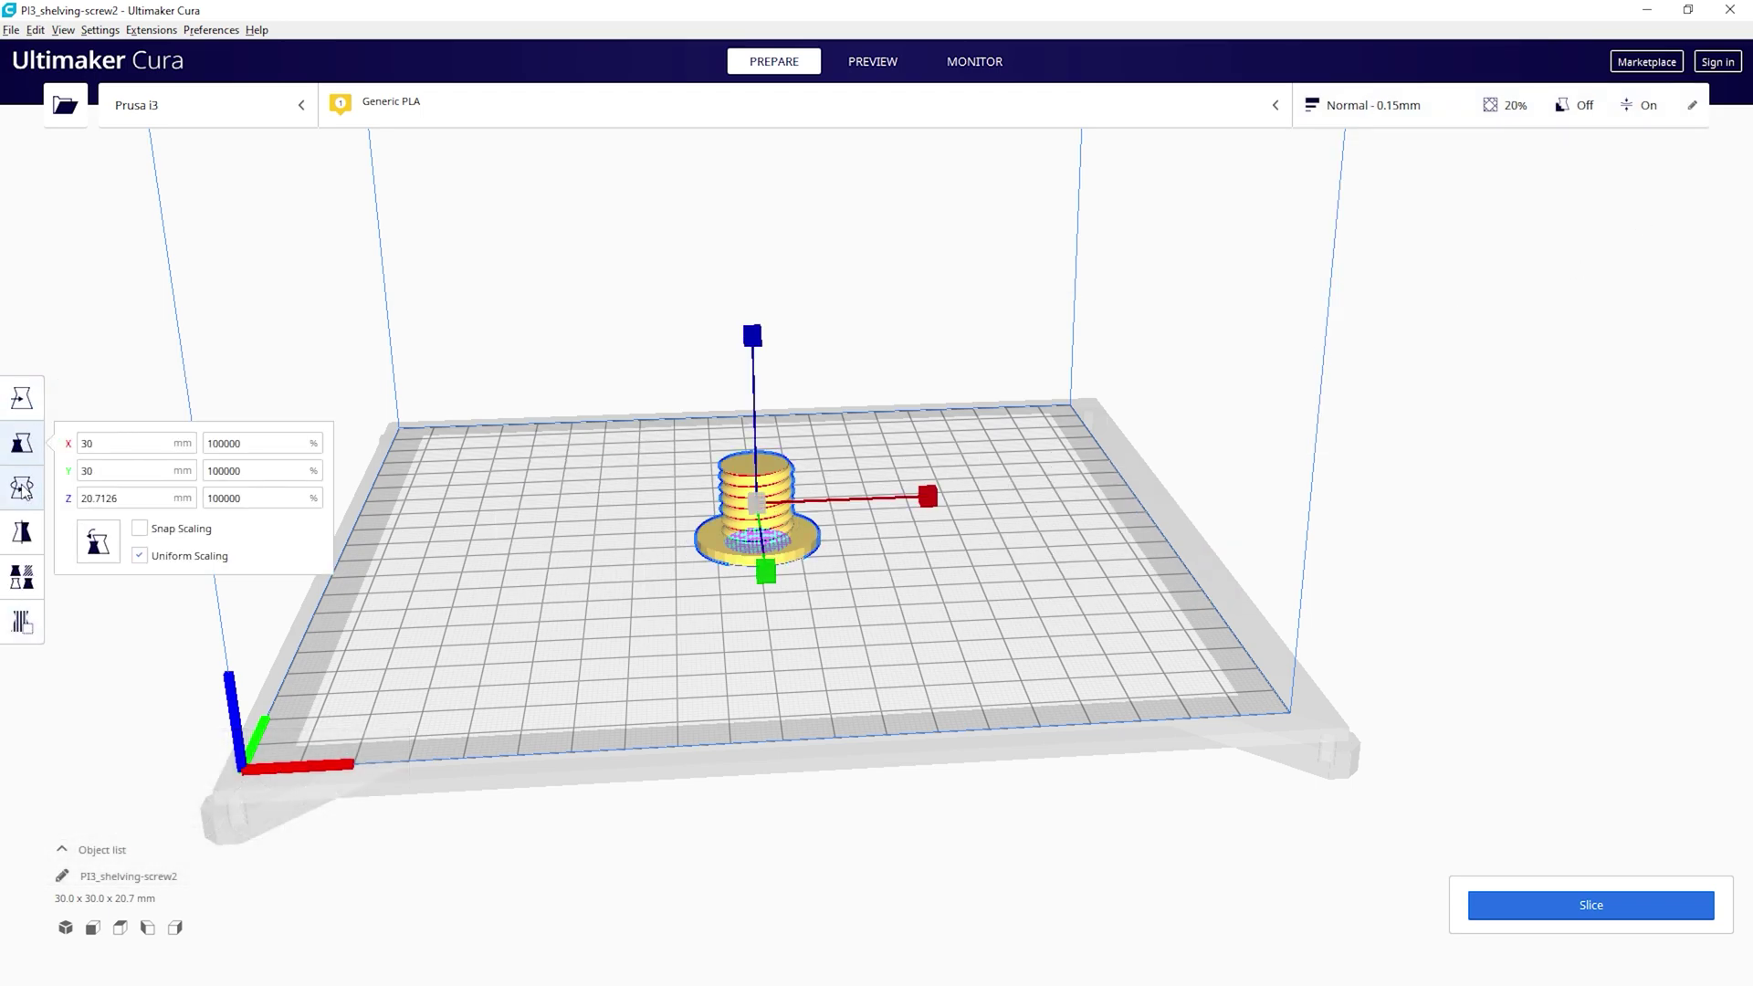
pyautogui.click(22, 488)
pyautogui.click(22, 532)
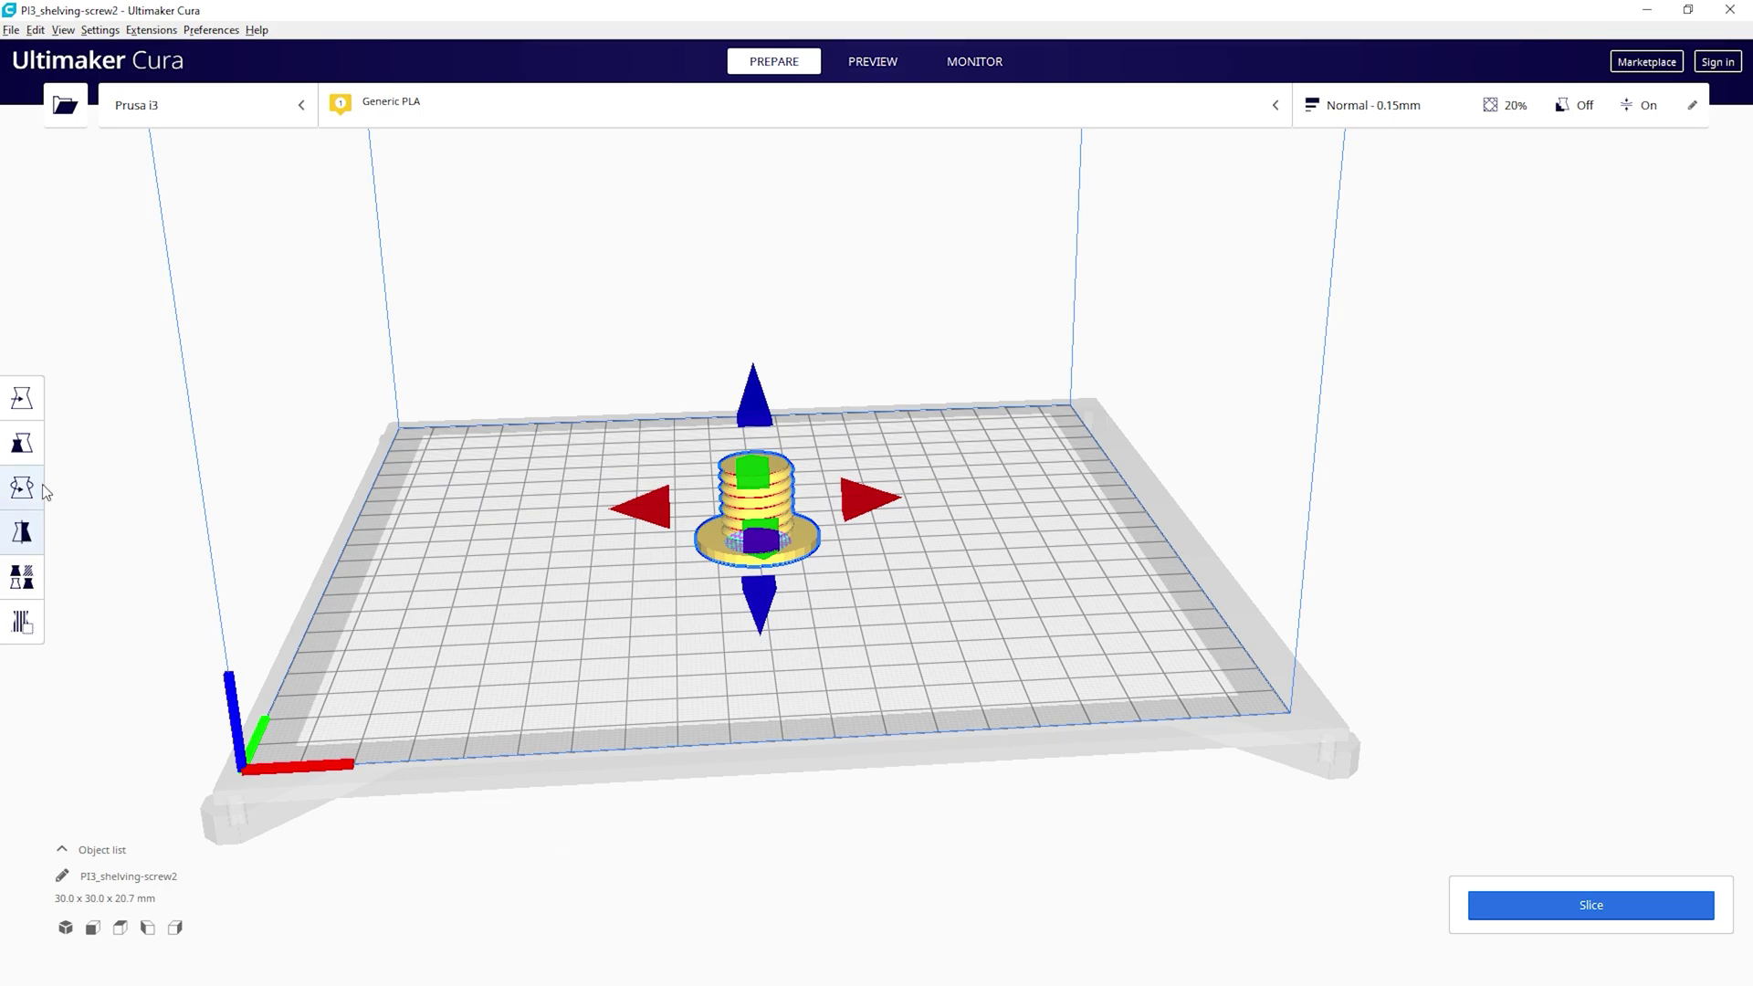
pyautogui.click(22, 443)
pyautogui.click(22, 399)
pyautogui.moveTo(501, 579); pyautogui.dragTo(818, 754, button='middle')
pyautogui.click(880, 628)
pyautogui.moveTo(879, 628)
pyautogui.mouseDown(button='right')
pyautogui.moveTo(1255, 605)
pyautogui.moveTo(1426, 683)
pyautogui.moveTo(1129, 698)
pyautogui.moveTo(822, 673)
pyautogui.moveTo(884, 646)
pyautogui.mouseUp(button='right')
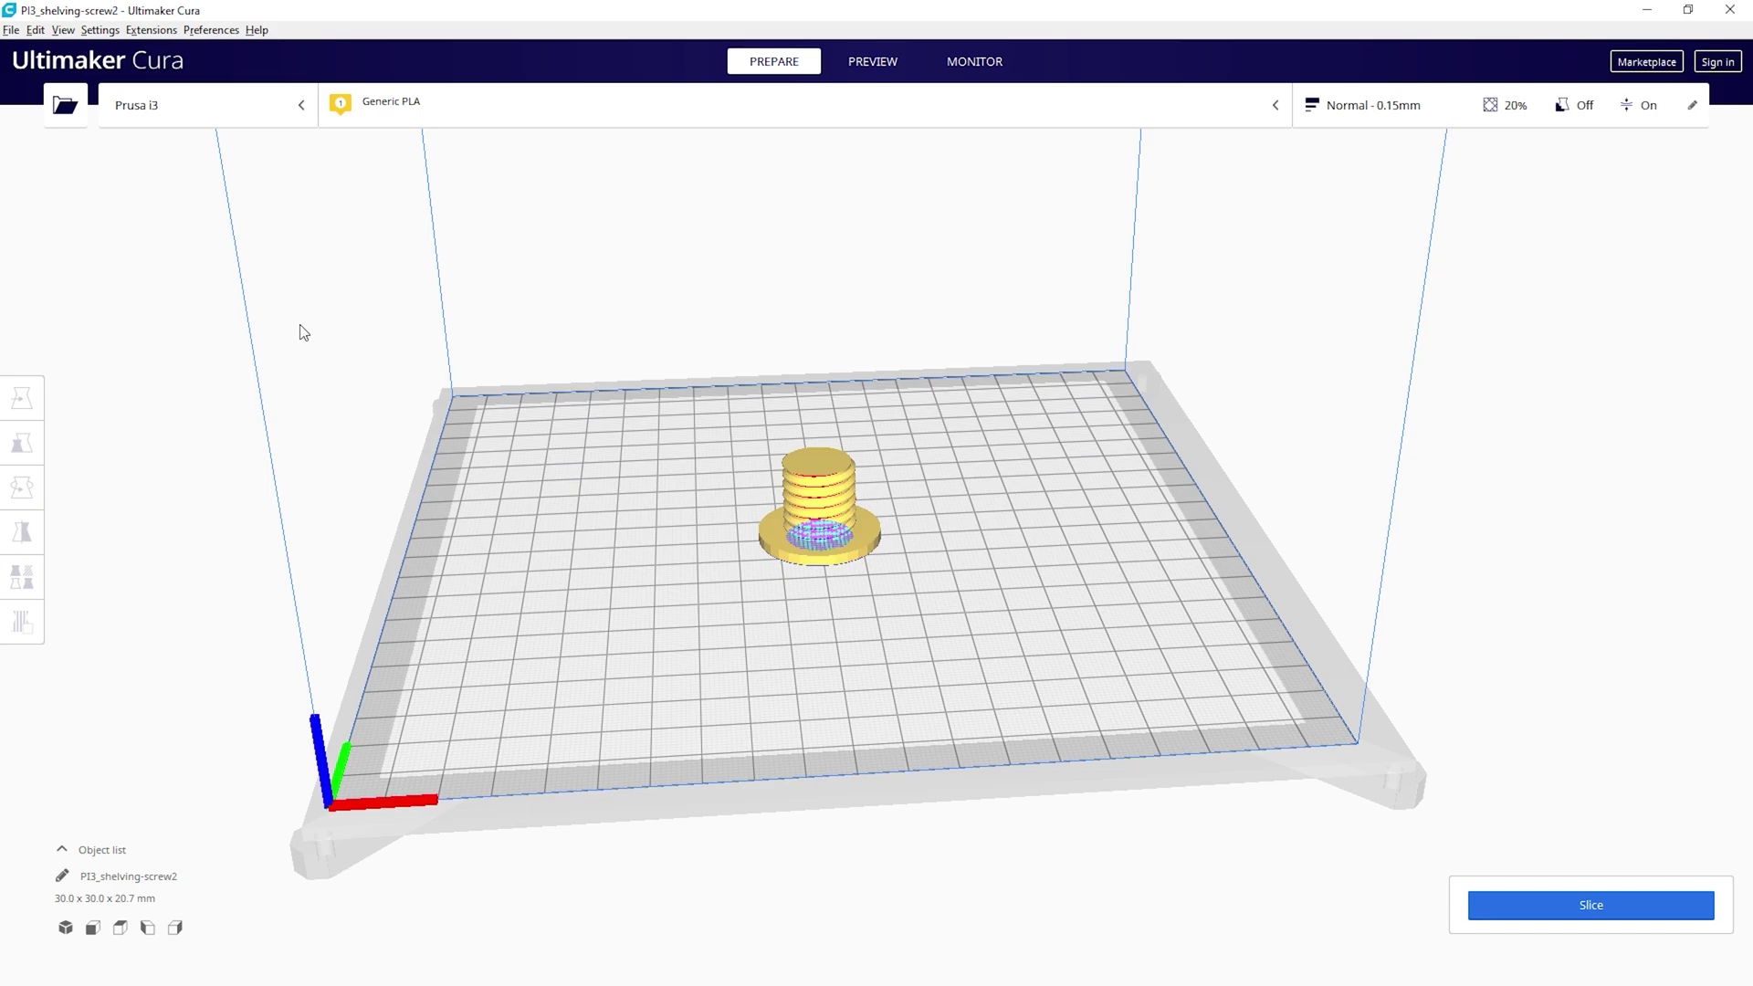
pyautogui.click(222, 106)
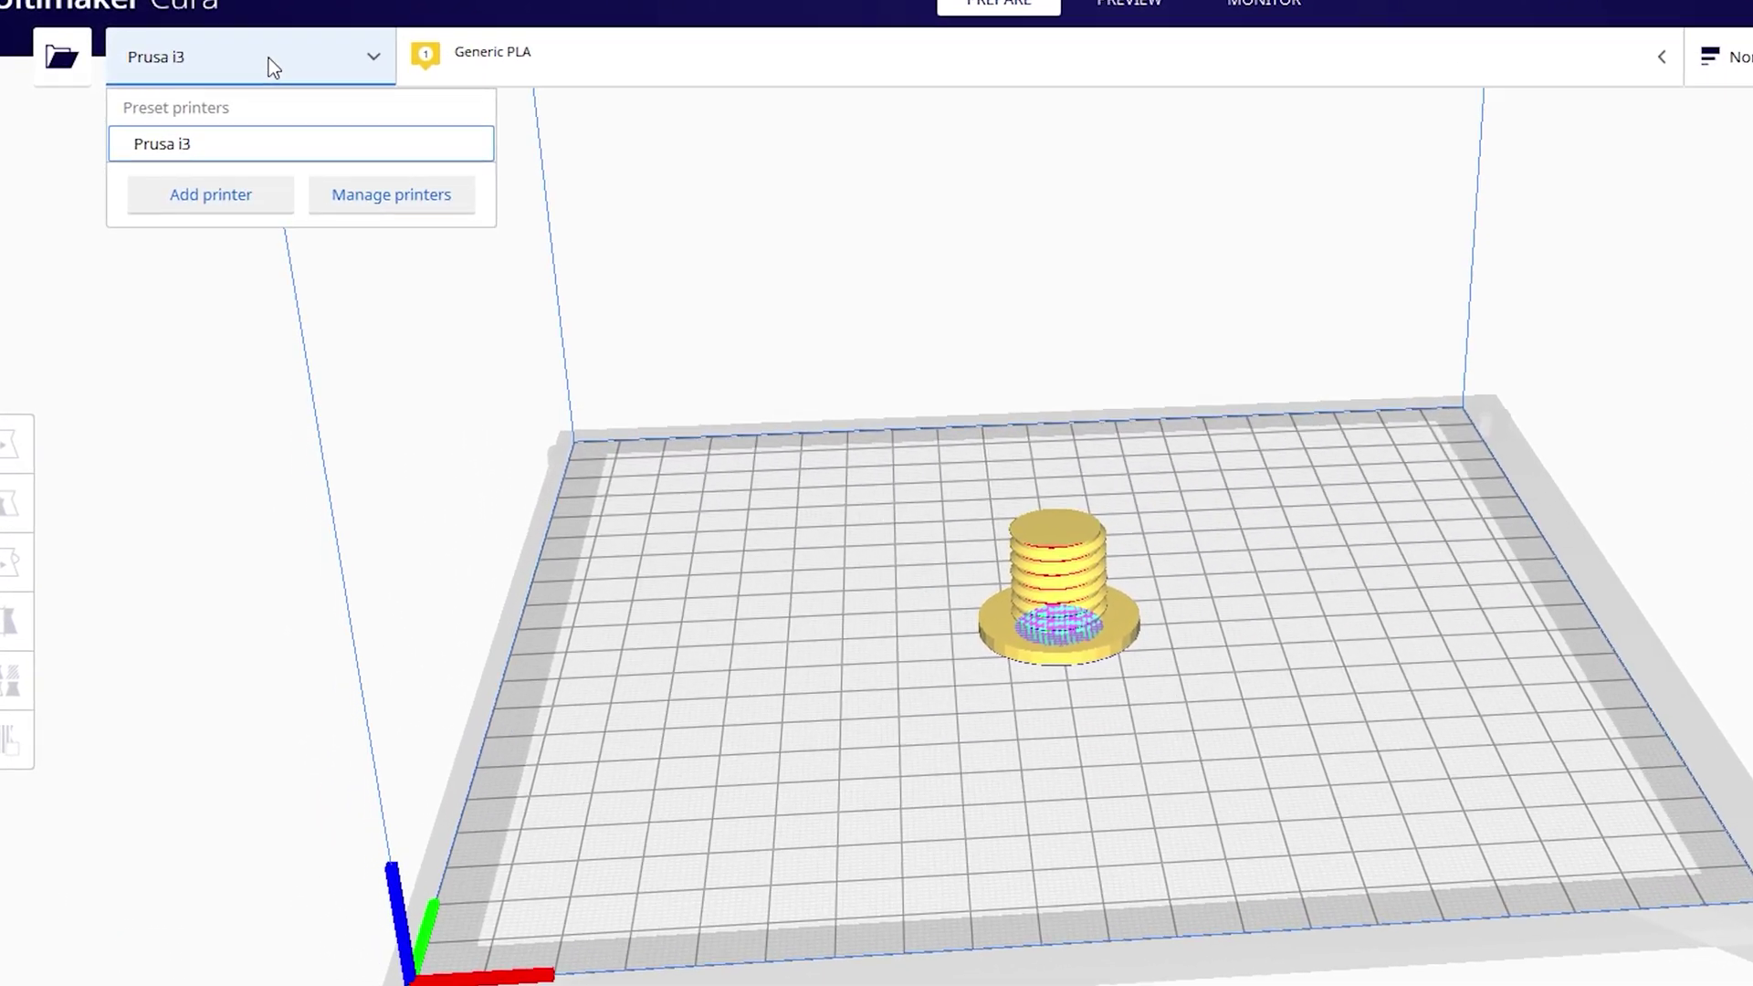
# Add a non-networked Custom FFF printer named MP10 Mini.
pyautogui.click(230, 206)
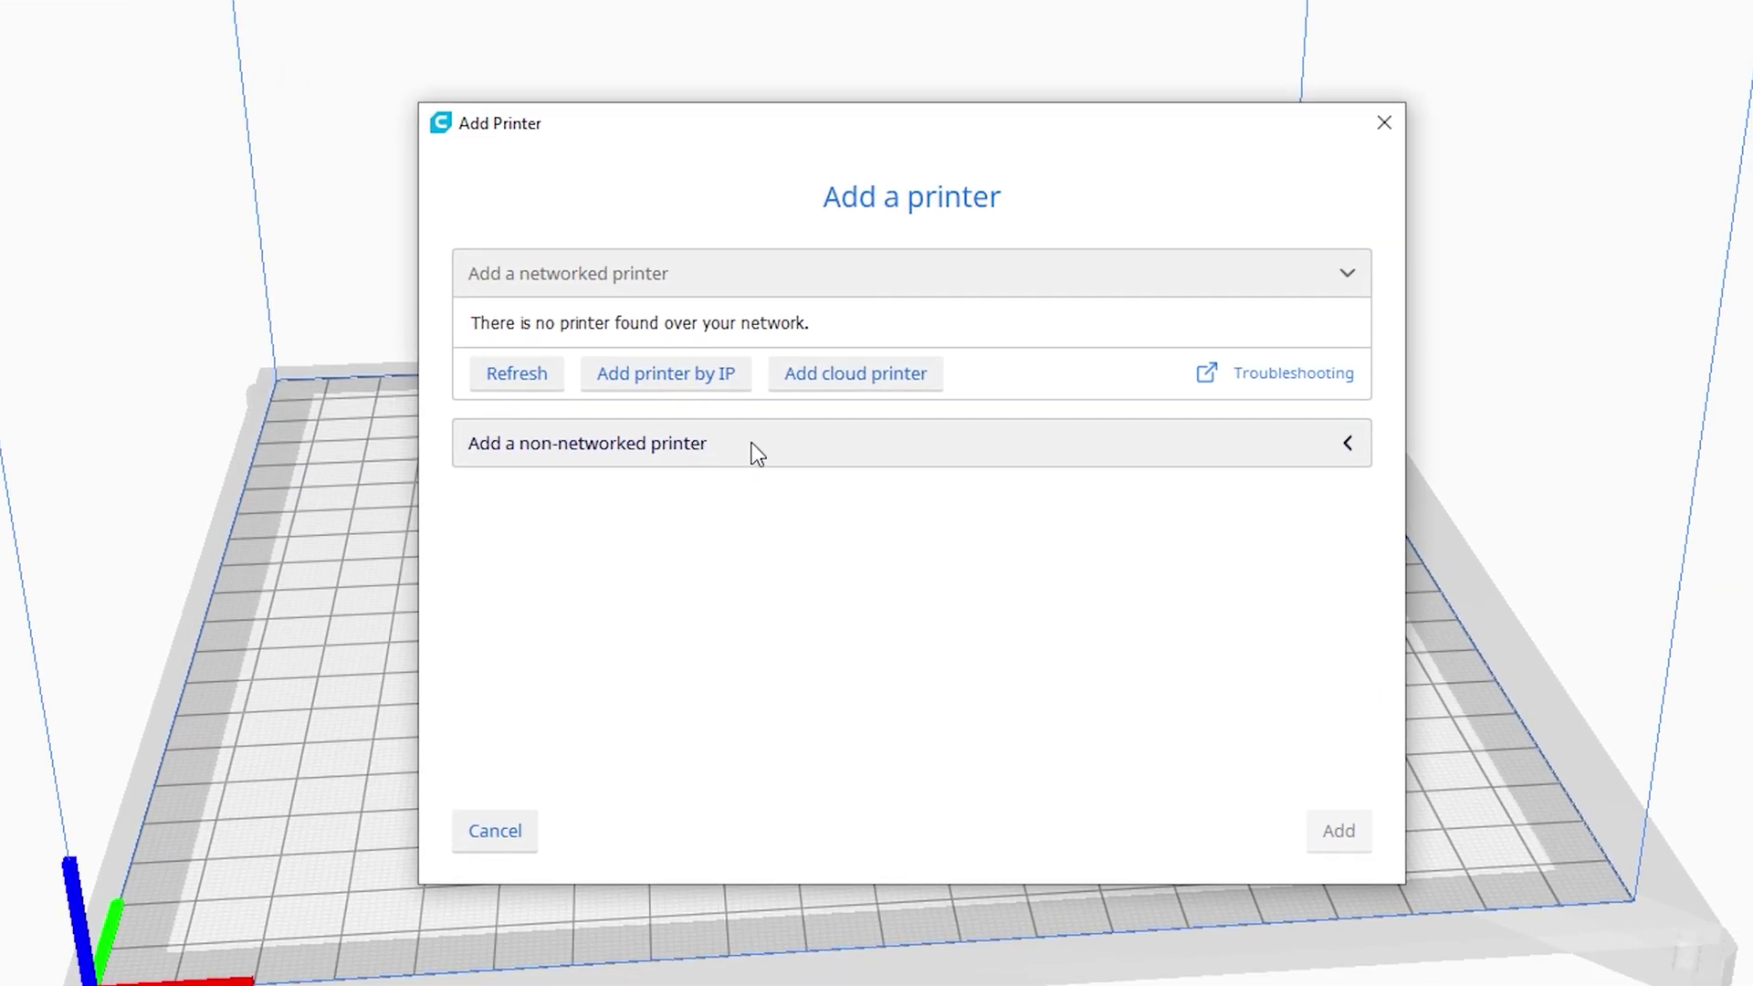
pyautogui.click(755, 444)
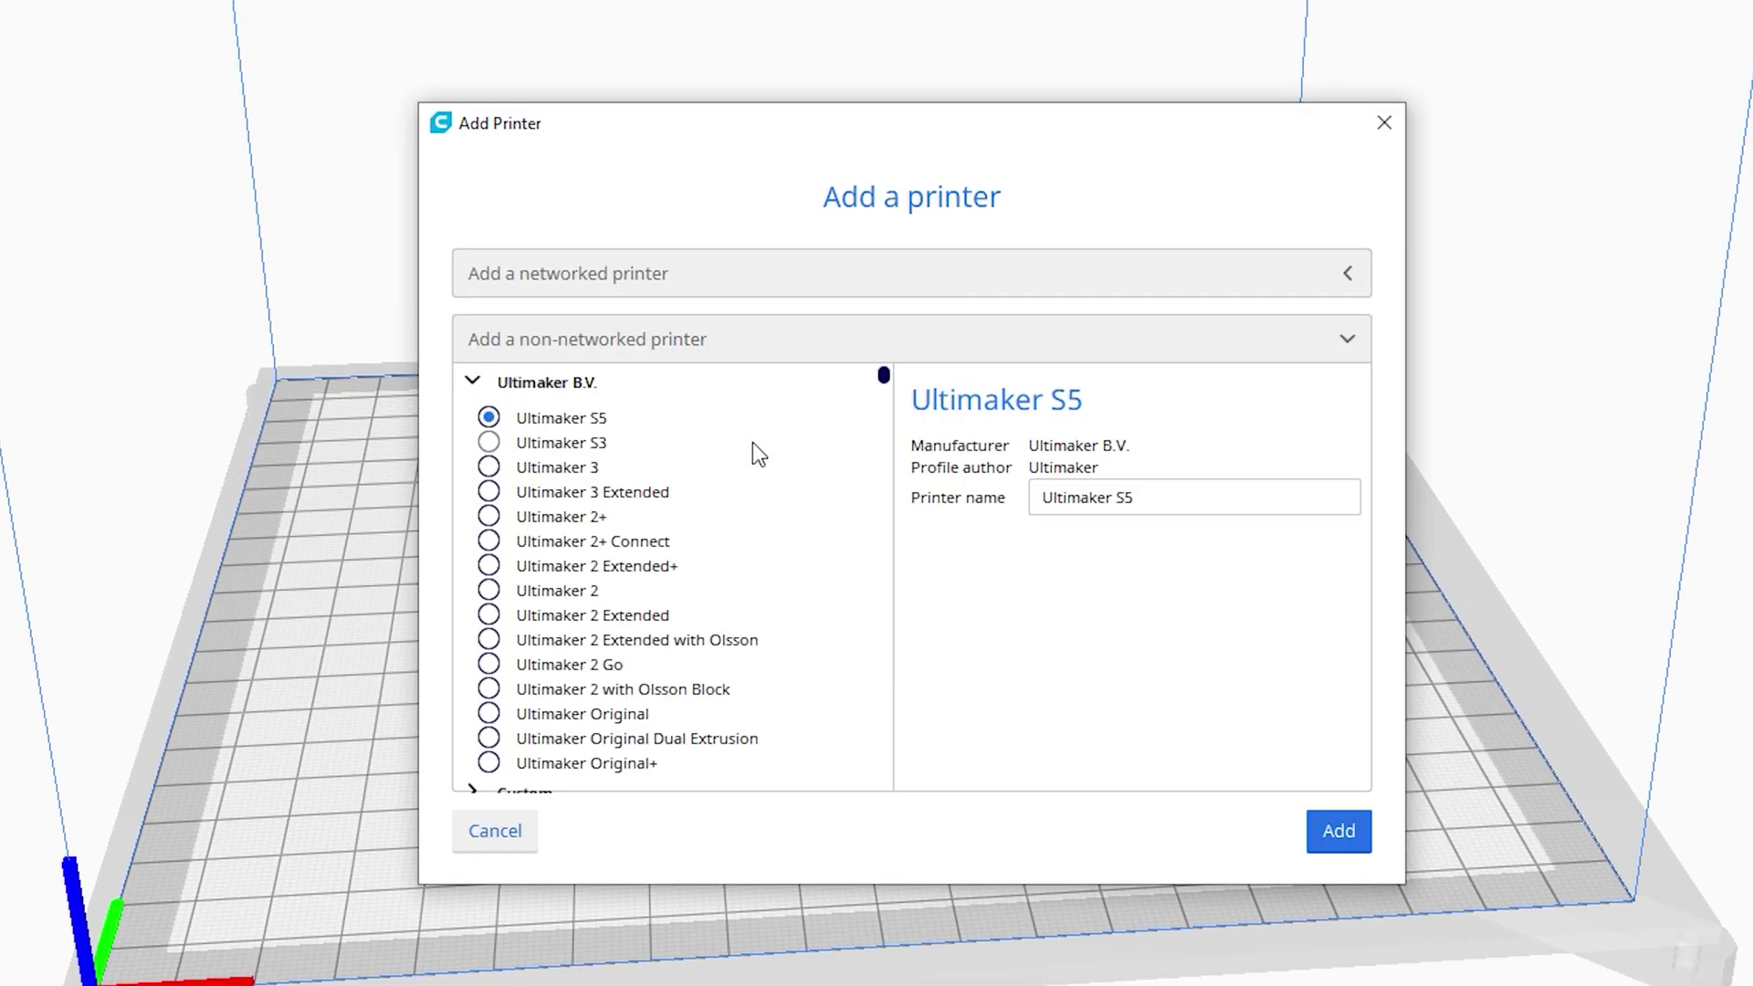
pyautogui.scroll(-5, 755, 447)
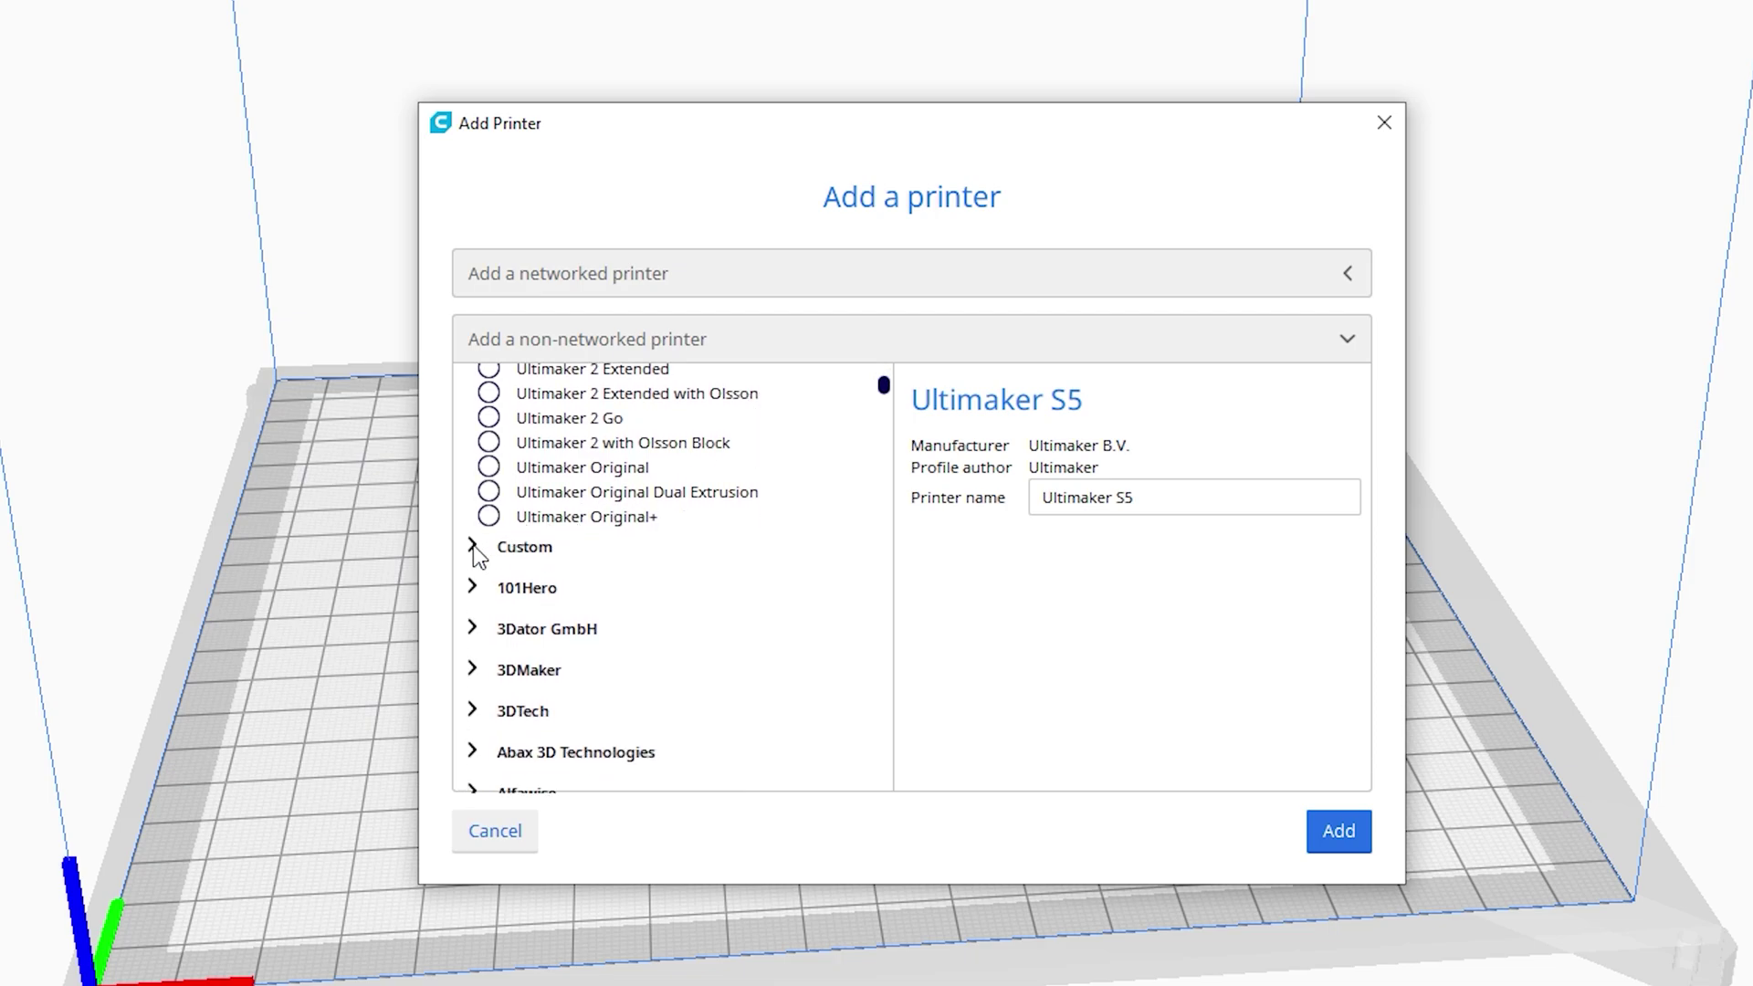
pyautogui.click(473, 548)
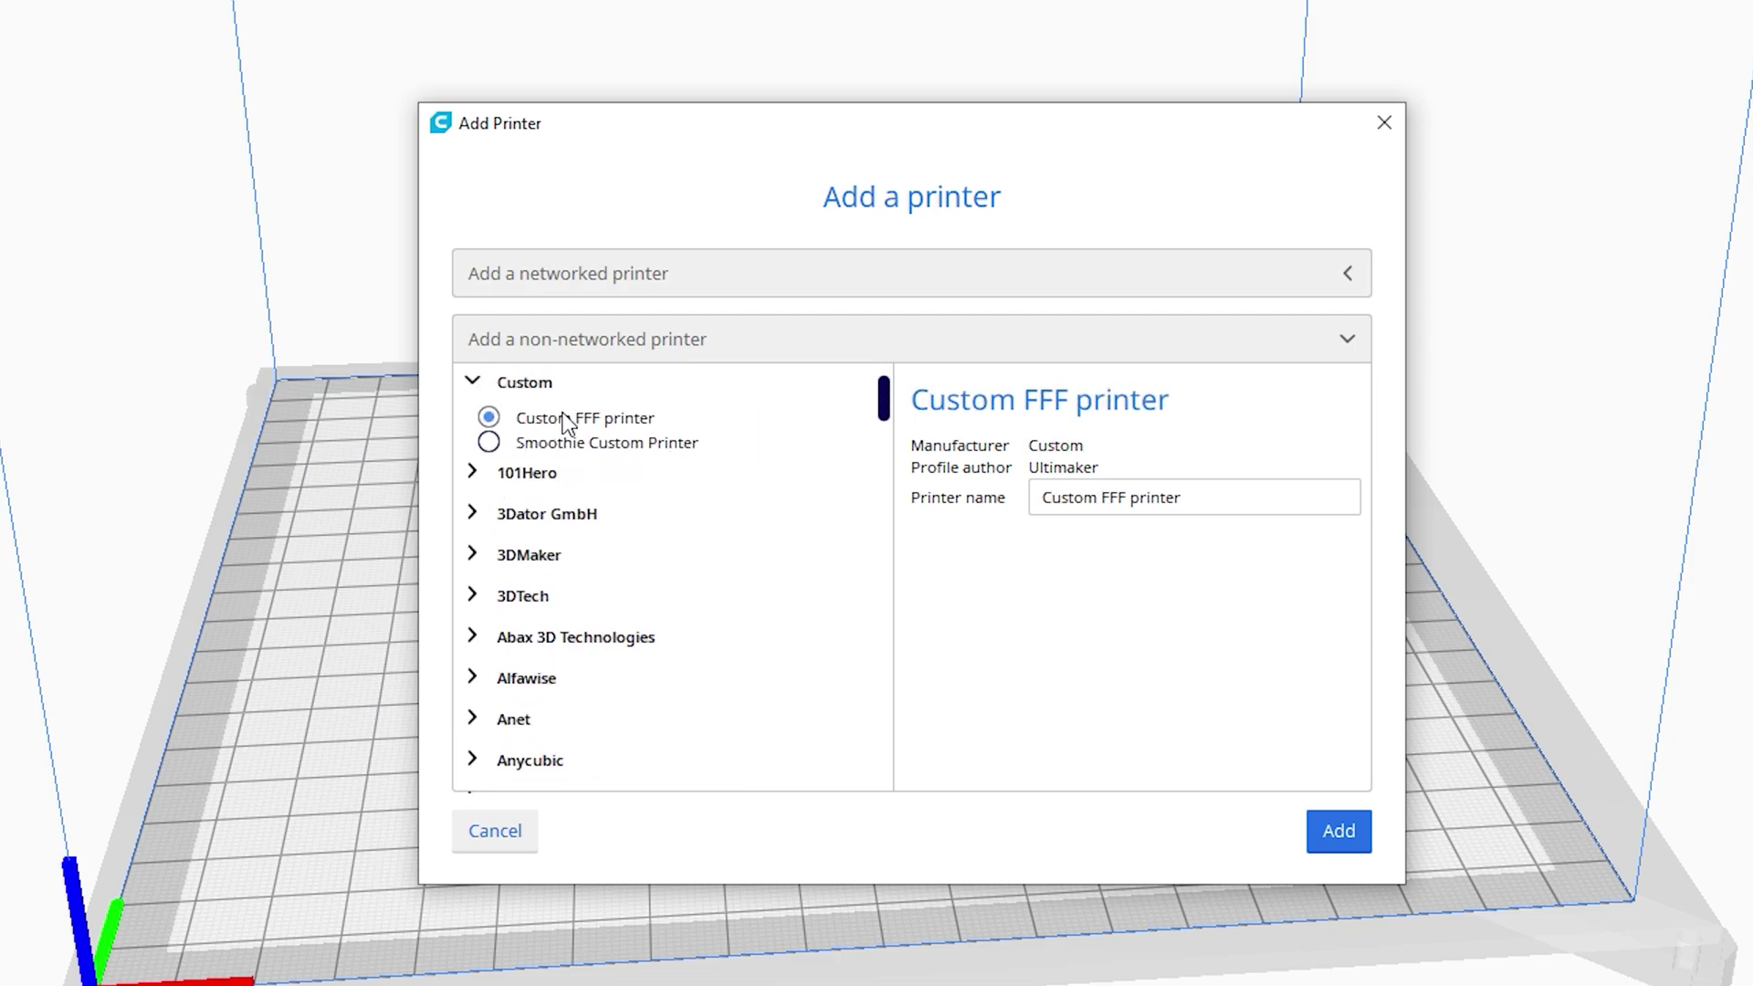
pyautogui.moveTo(1330, 497); pyautogui.dragTo(1038, 499)
pyautogui.write('M')
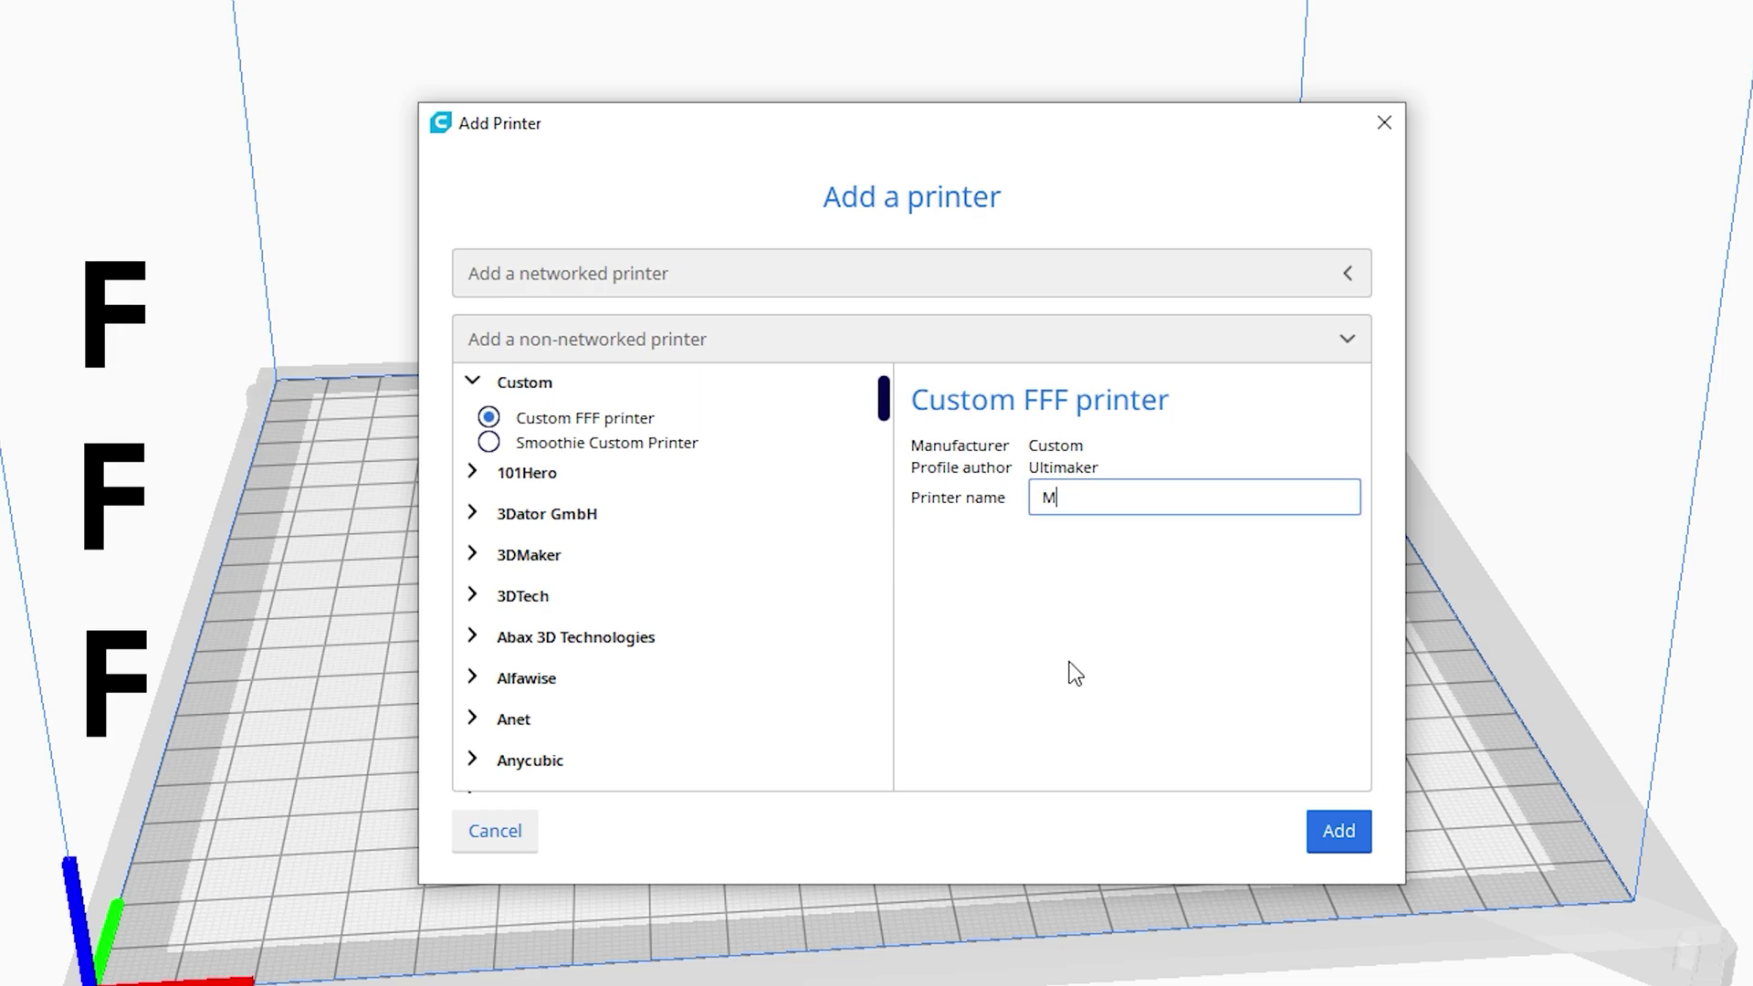
pyautogui.write('P10 Mini')
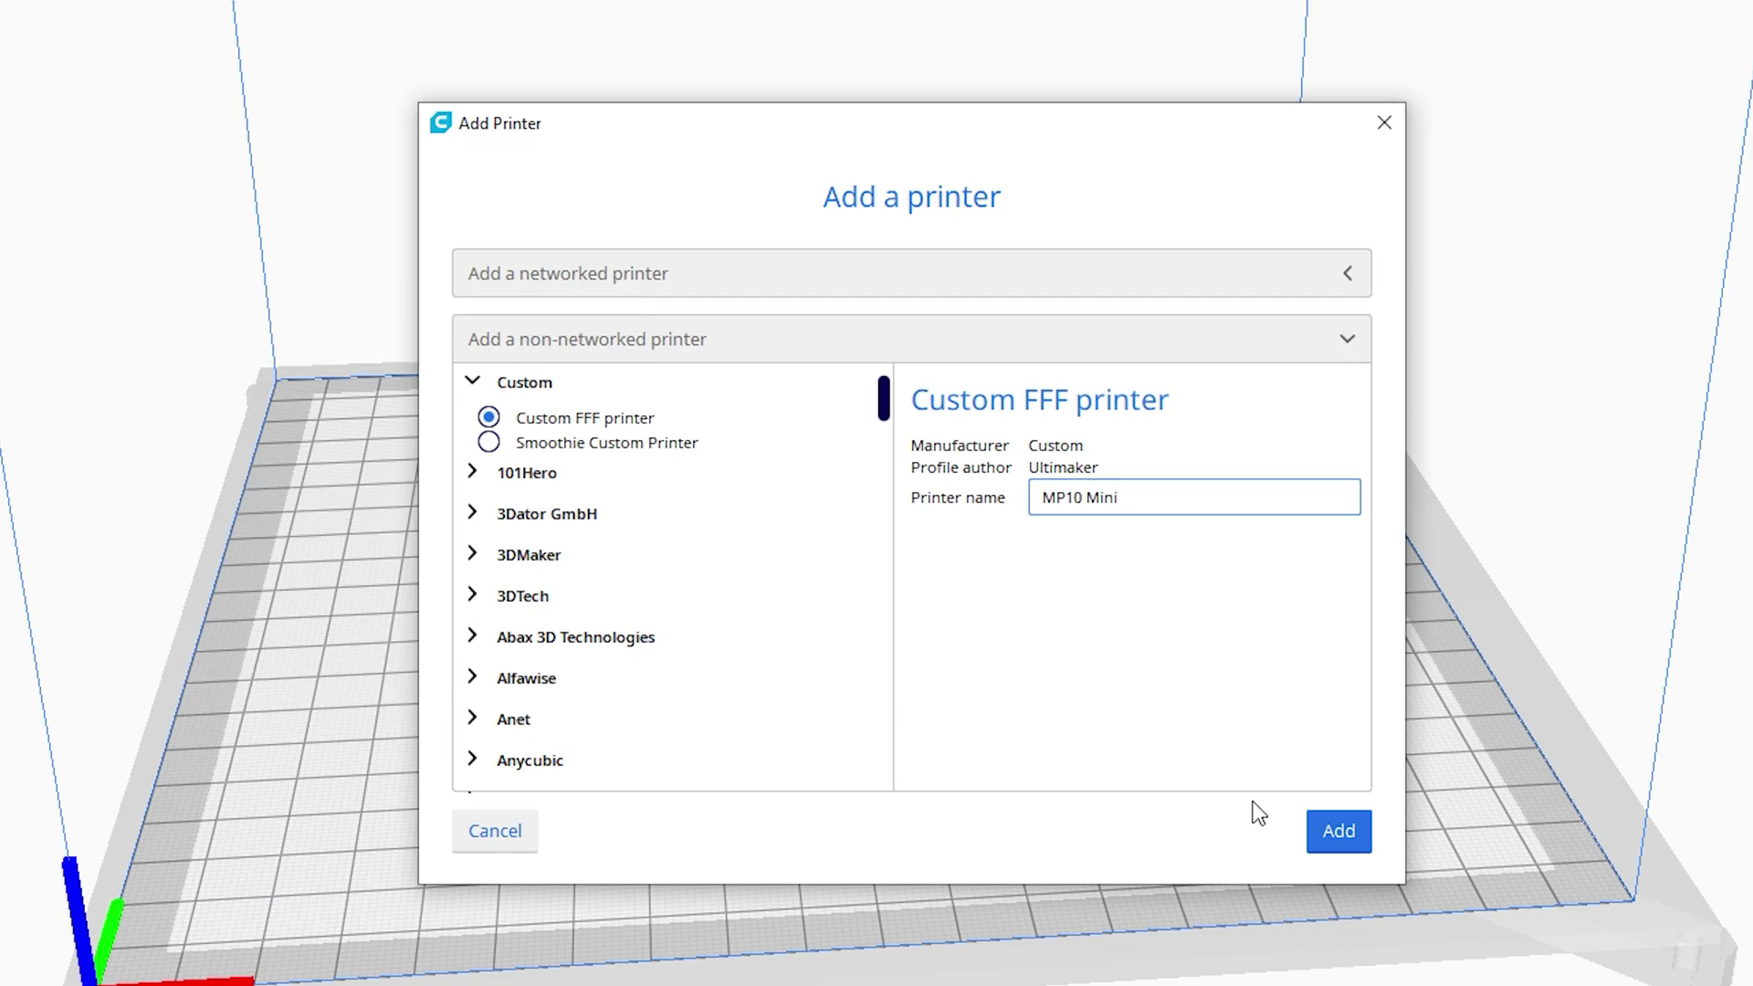
pyautogui.click(1333, 834)
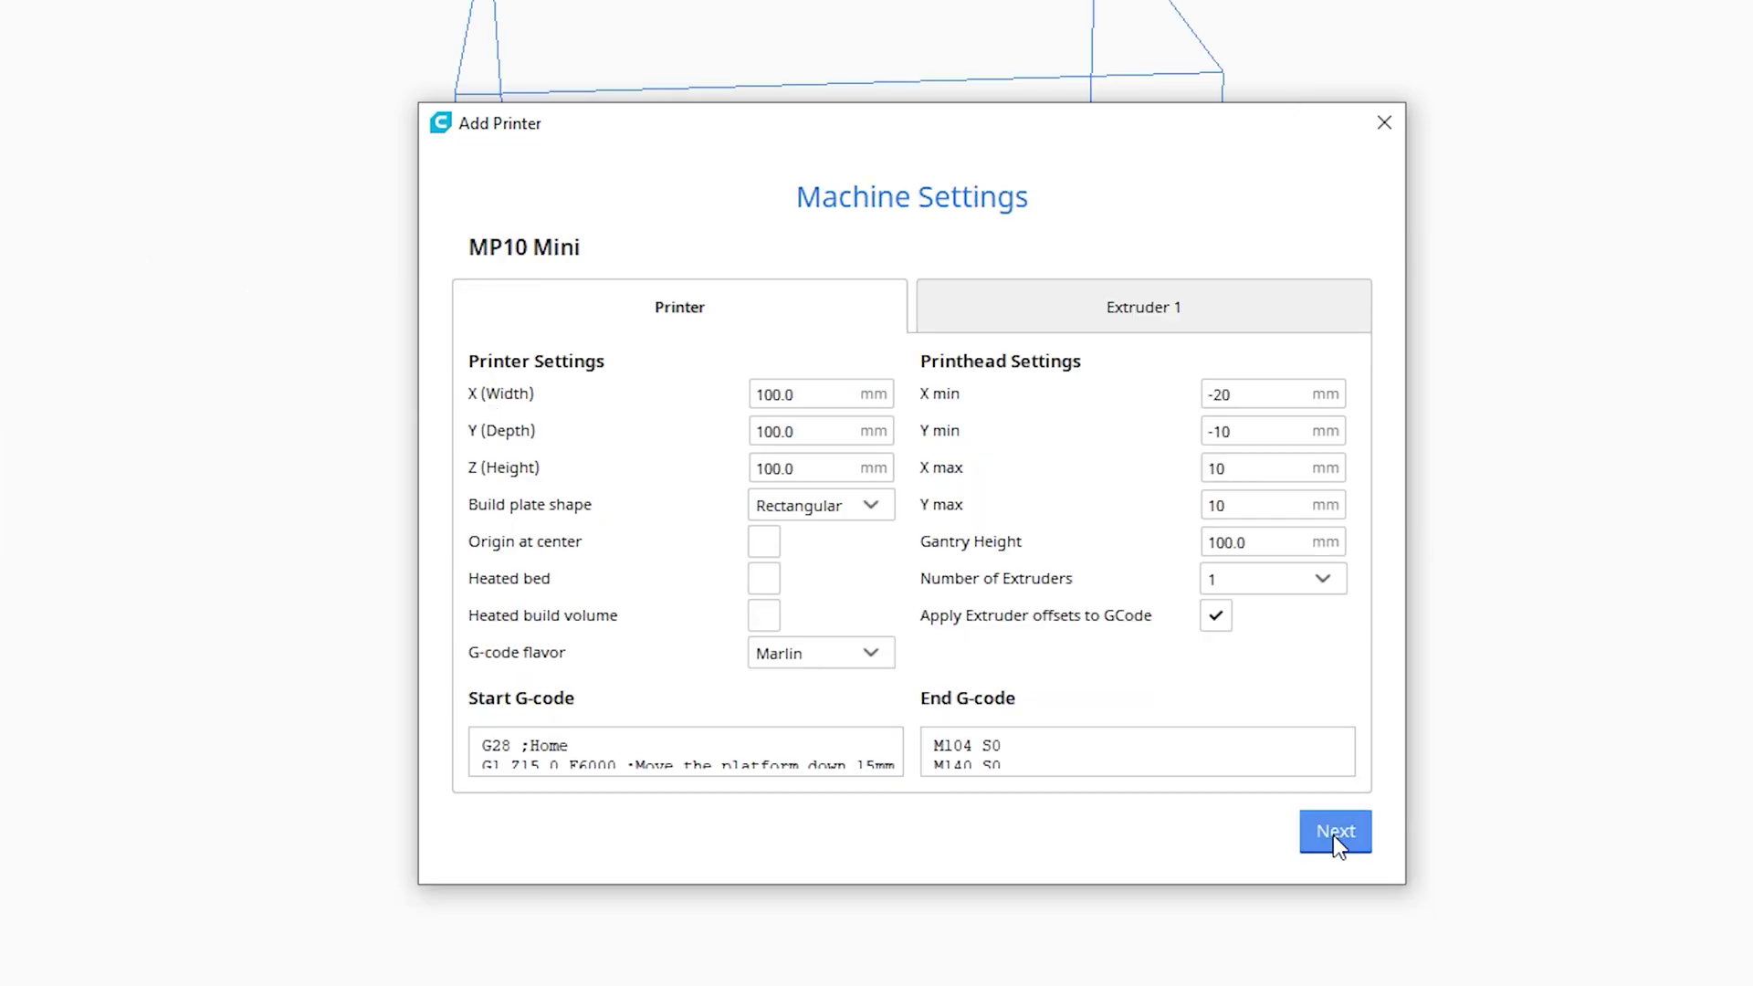
# Set the X width, Y depth and Z height to 200 mm each.
pyautogui.moveTo(801, 395); pyautogui.dragTo(739, 394)
pyautogui.write('200')
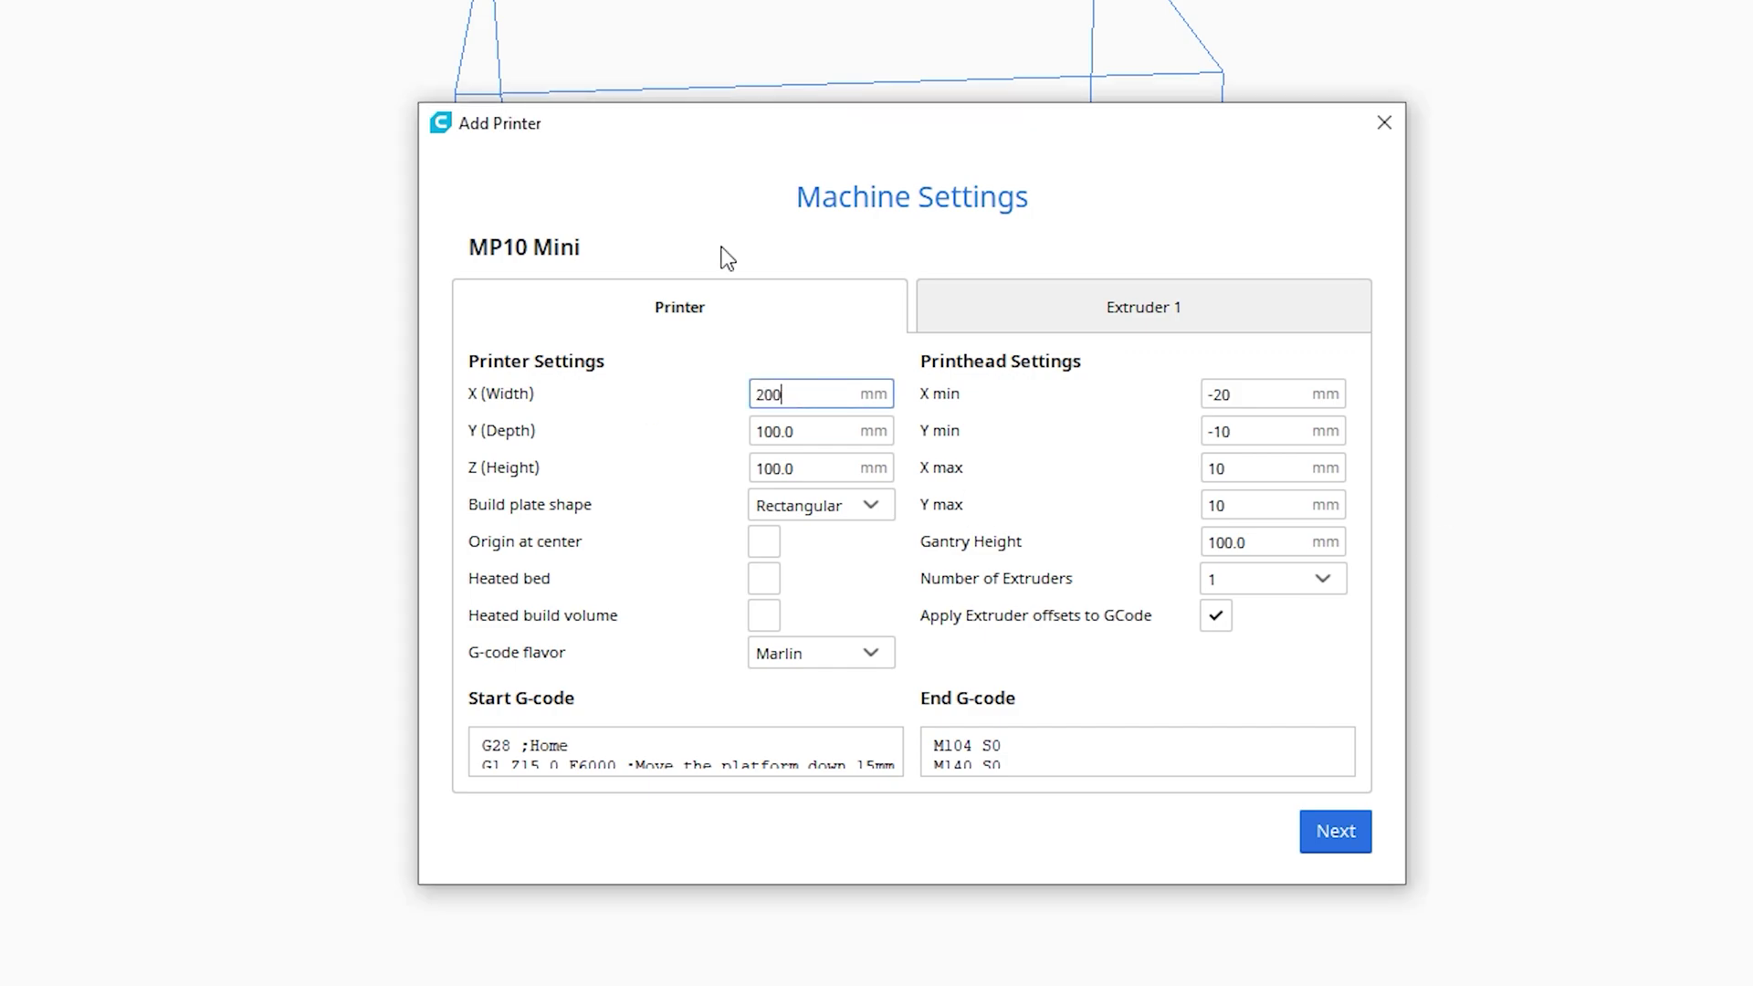
pyautogui.press('Tab')
pyautogui.write('200')
pyautogui.press('Tab')
pyautogui.write('200')
pyautogui.press('Tab')
# Enable the heated bed and set the gantry height to 999999 mm.
pyautogui.click(764, 578)
pyautogui.click(1281, 539)
pyautogui.hotkey('ctrl', 'a')
pyautogui.write('999999')
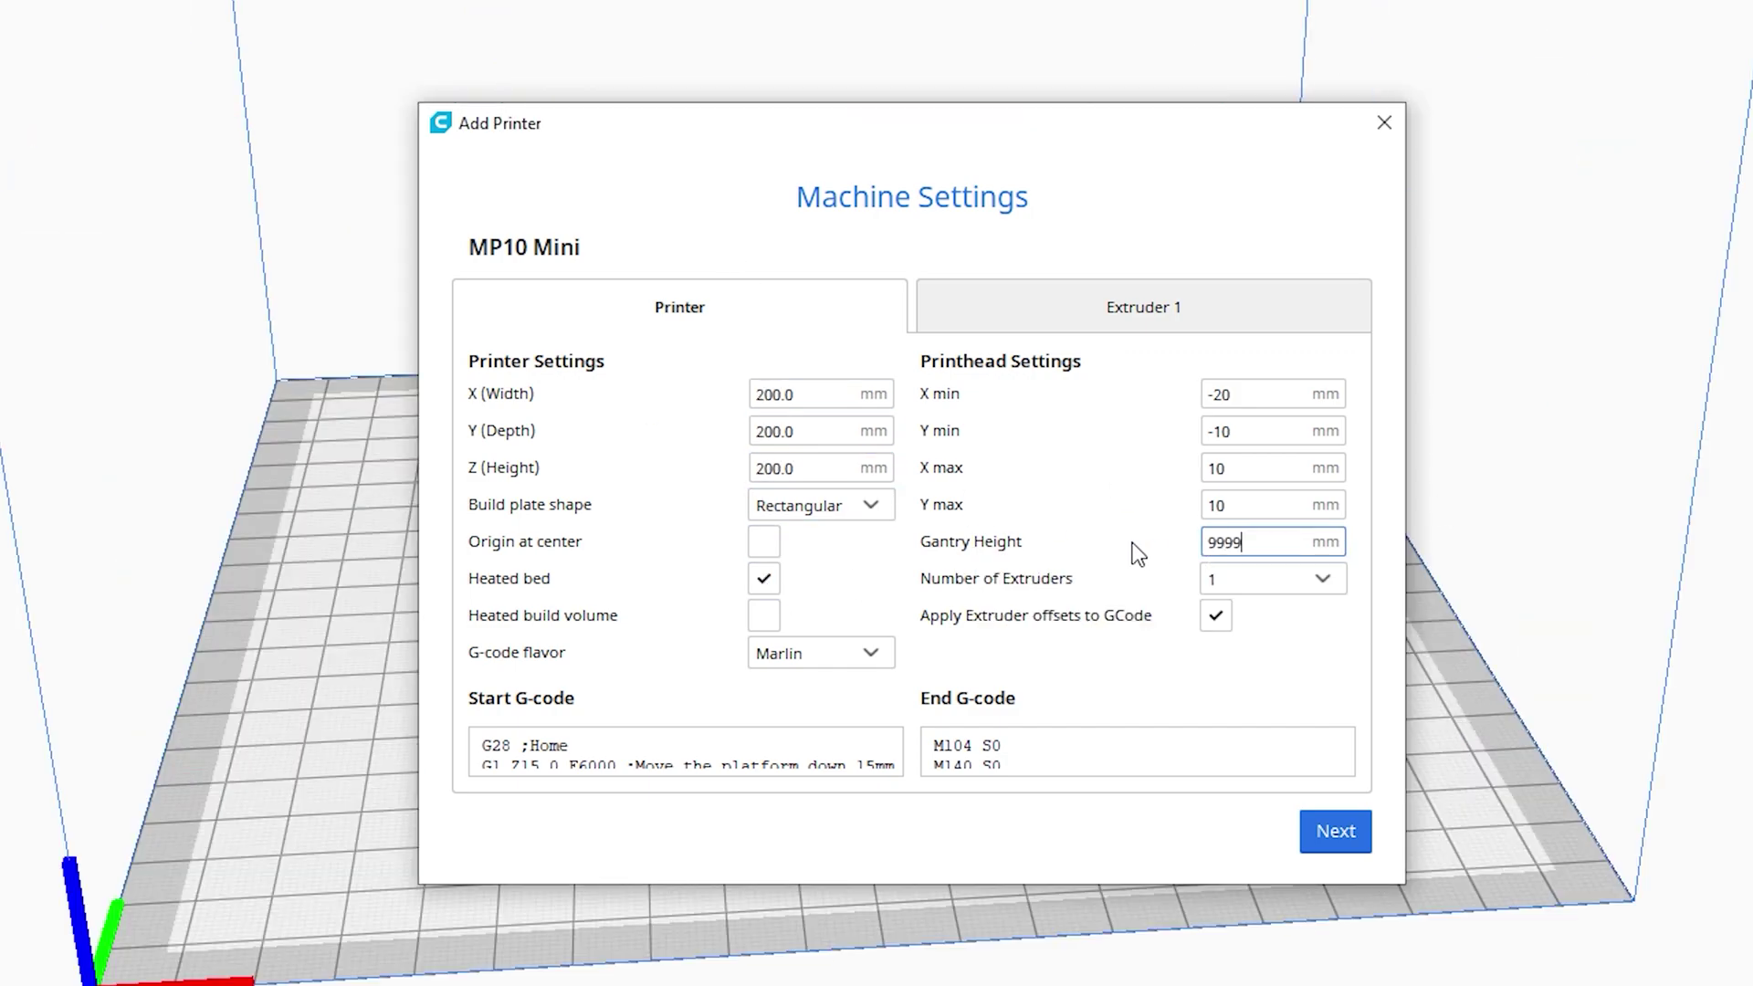
pyautogui.press('Tab')
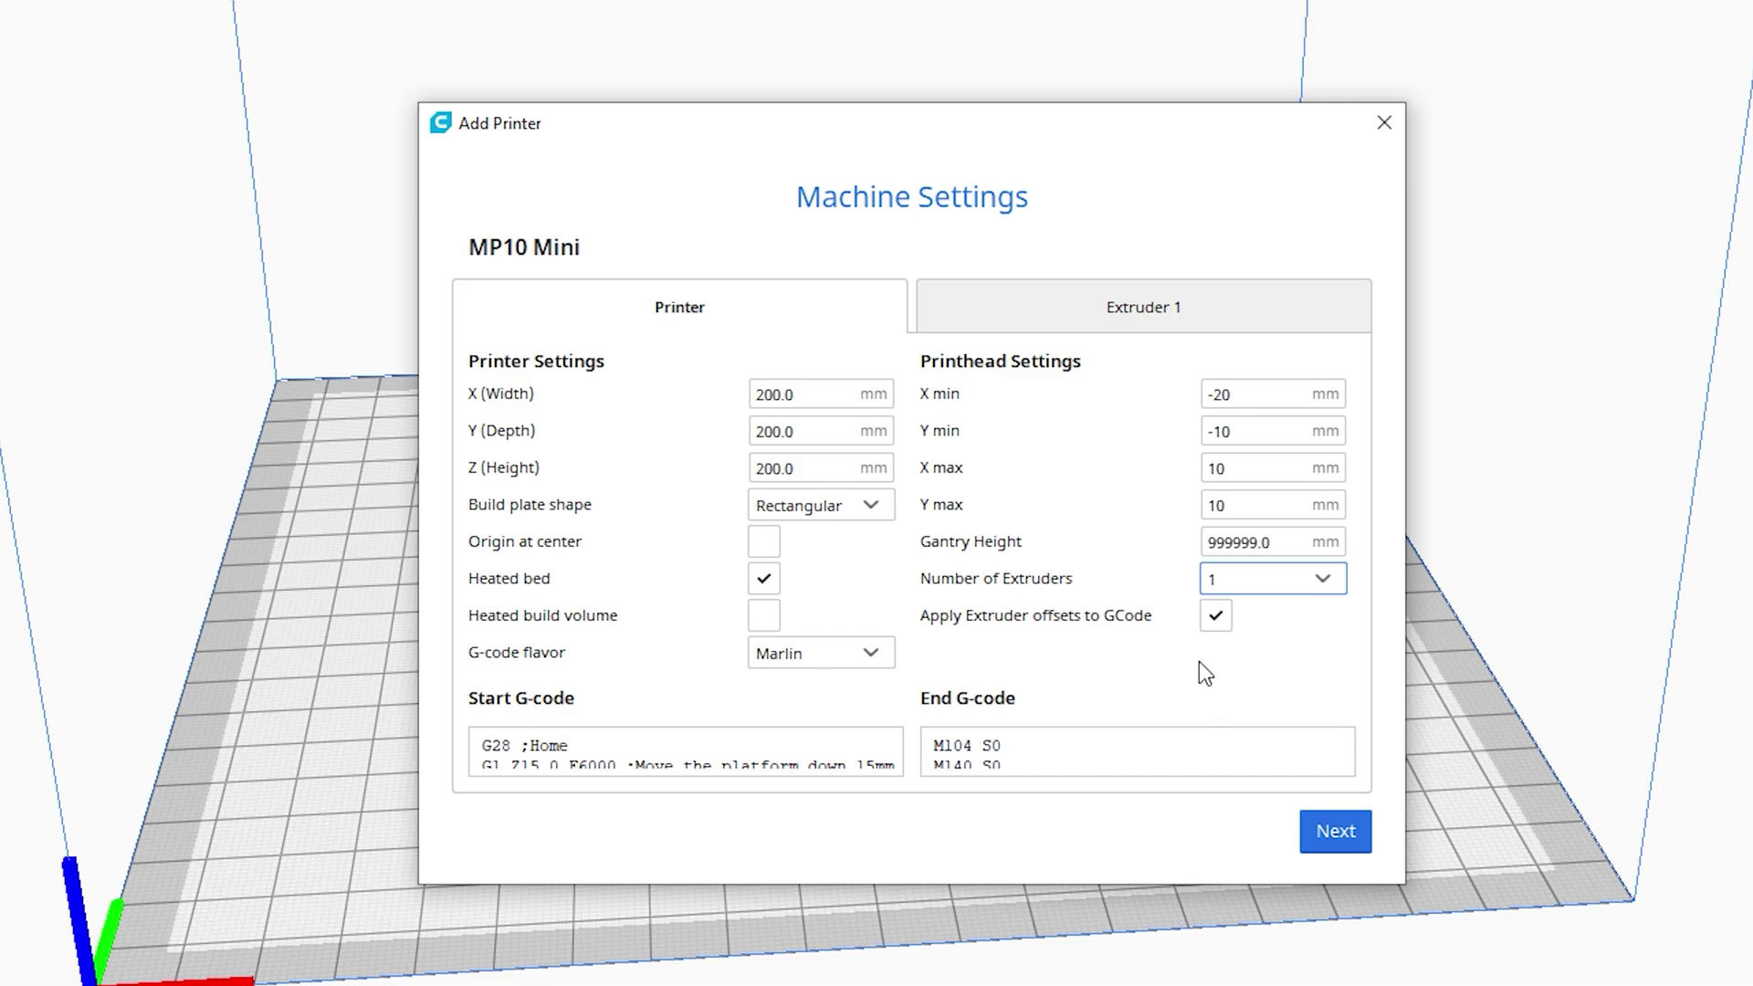
# Change Extruder 1's compatible material diameter from 2.85 to 1.75 mm.
pyautogui.click(1177, 308)
pyautogui.click(835, 441)
pyautogui.hotkey('ctrl', 'a')
pyautogui.write('1.75')
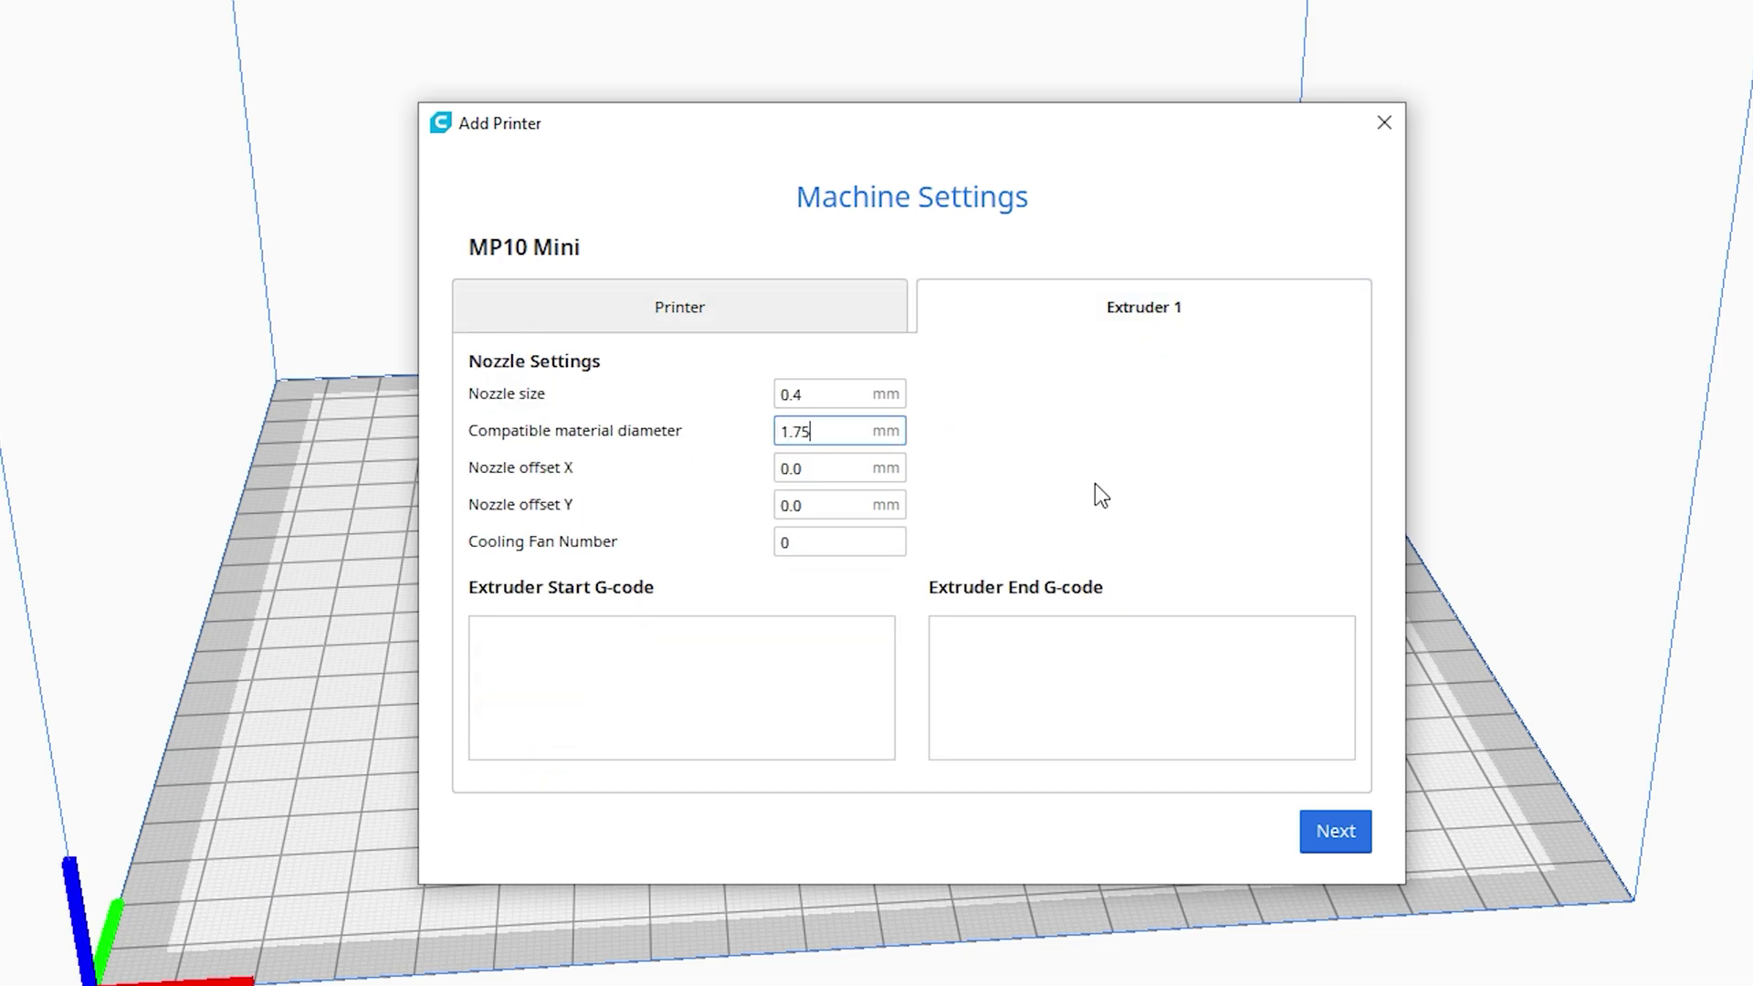
pyautogui.press('Tab')
pyautogui.press('Tab')
pyautogui.press('Tab')
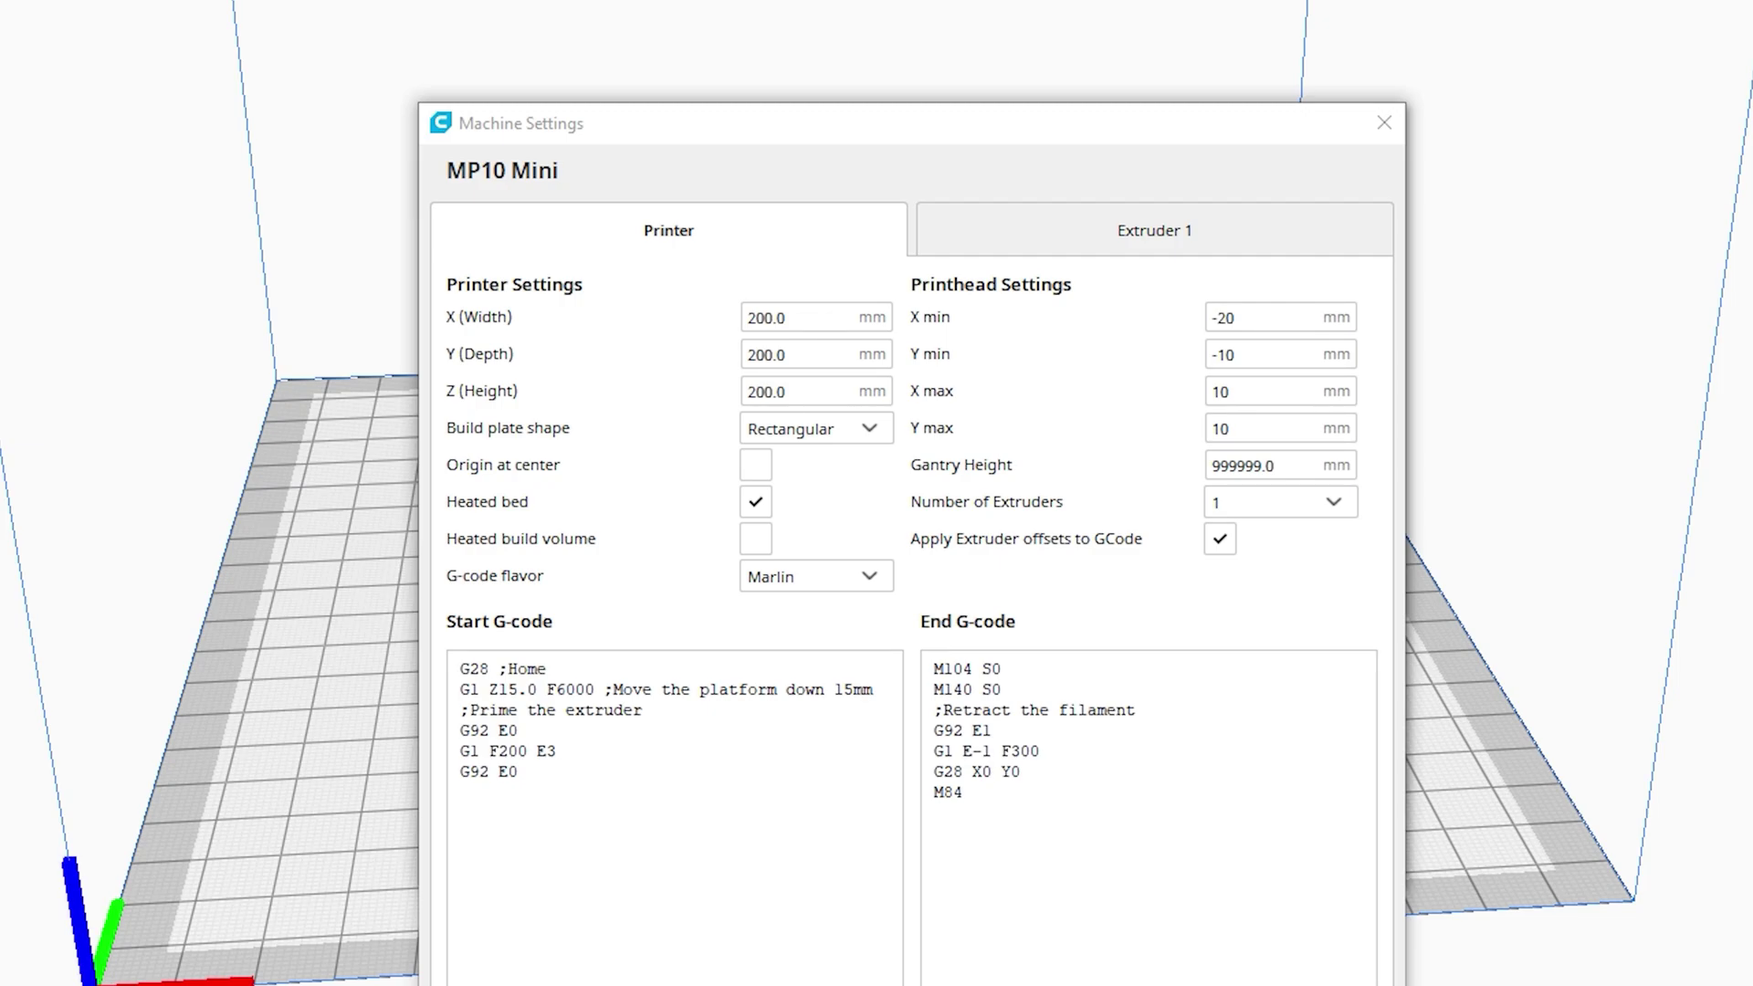
# Paste the new start and end G-code scripts over the old ones, then close Machine Settings.
pyautogui.moveTo(536, 775); pyautogui.dragTo(442, 669)
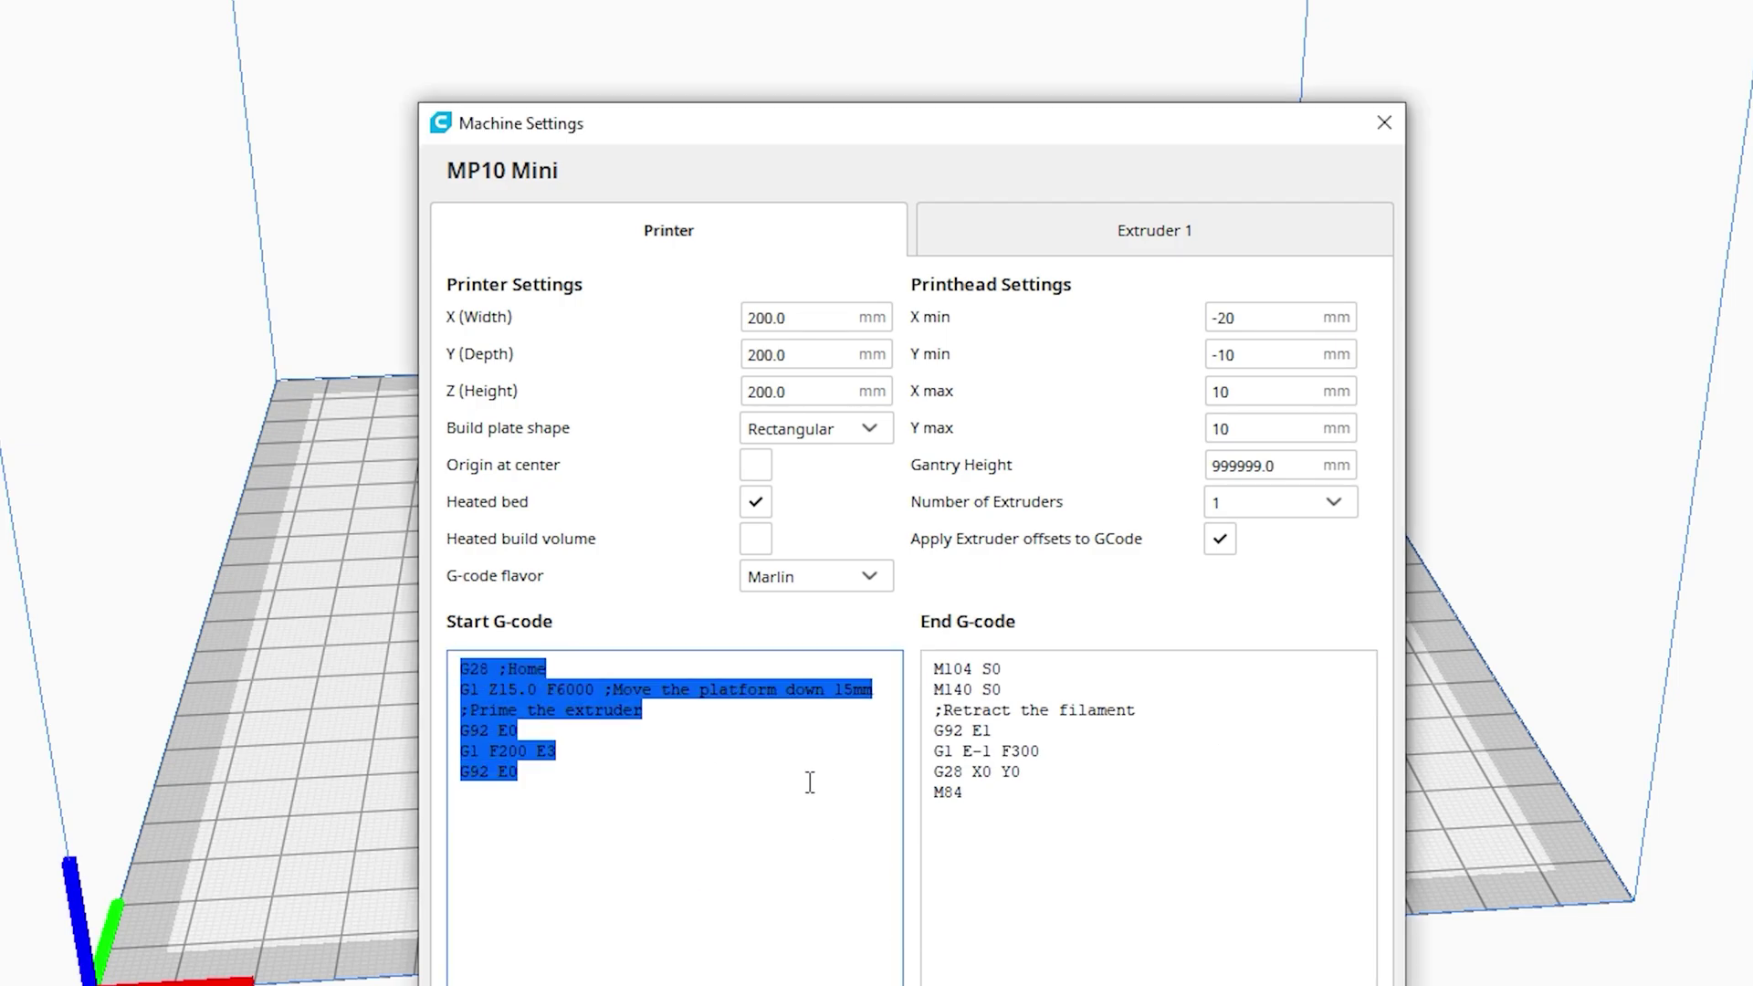
pyautogui.write('G21 ;metric values G90 ;absolute positioning M82 ;set extruder to absolute mode M107 ;start with the fan off G28 X0 Y0 ;move X/Y to min endstops G28 Z0 ;move Z to min endstops G1 Z15.0 F9000 ;move the platform down 15mm G92 E0 ;zero the extruded length G1 F200 E3 ;extrude 3mm of feed stock G92 E0 ;zero the extruded length again G1 F9000 ;Put printing message on LCD screen M117 Printing...')
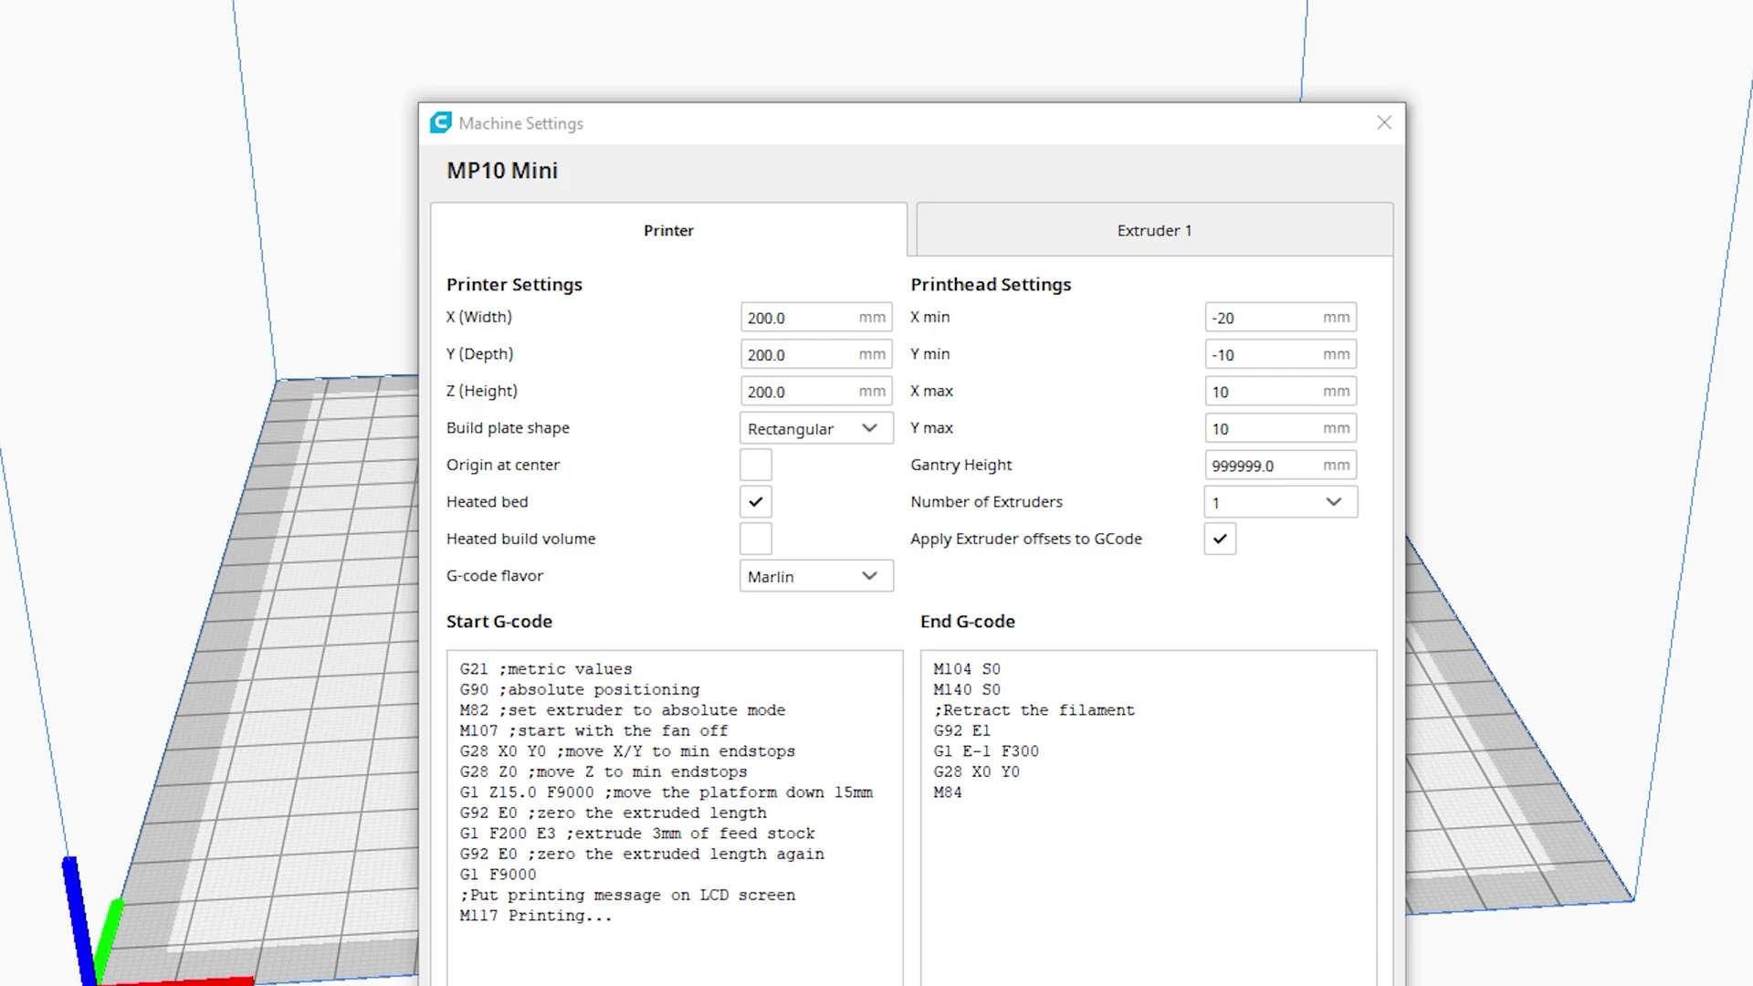
pyautogui.moveTo(995, 793); pyautogui.dragTo(930, 668)
pyautogui.write('M104 S0 ;extruder heater off M140 S0 ;heated bed heater off (if you have it) G91 ;relative positioning G1 E-1 F300 ;retract the filament a bit before lifting the nozzle, to release some of the pressure G1 Z+0.5 E-5 X-20 Y-20 F9000 ;move Z up a bit and retract filament even more G28 X0 Y0 ;move X/Y to min endstops, so the head is out of the way M84 ;steppers off G90 ;absolute positioning')
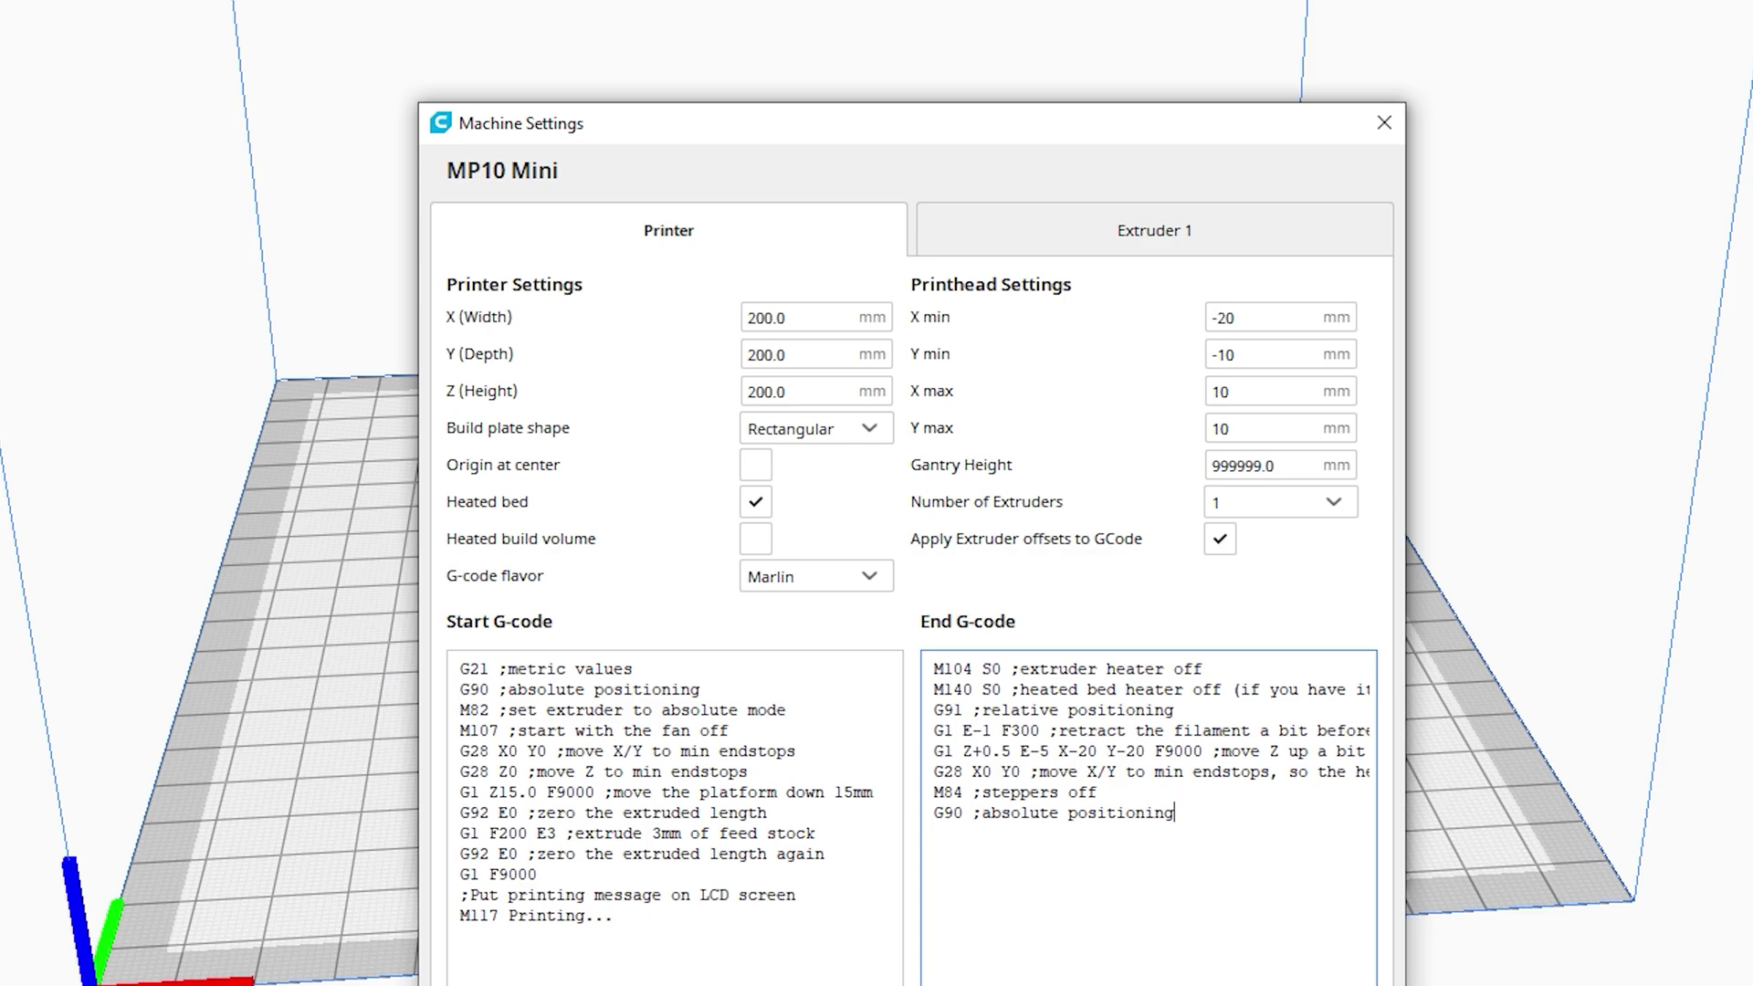
pyautogui.press('Escape')
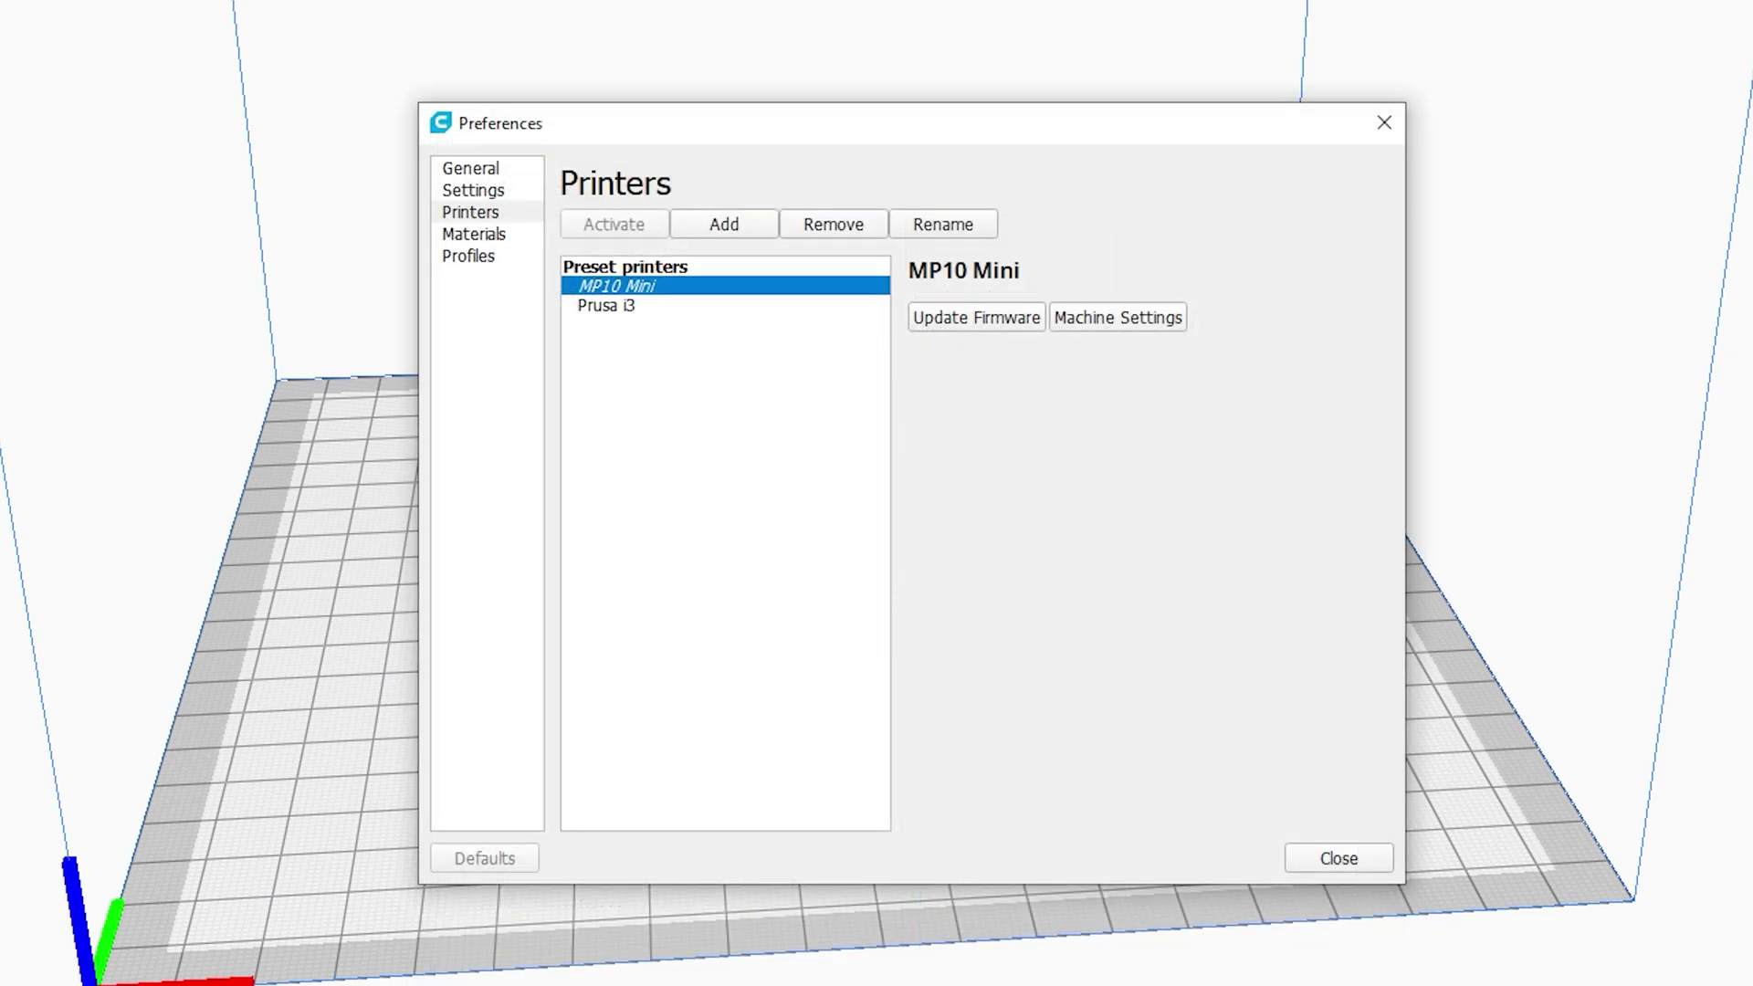
# Preview the sliced screw, trim the layer slider to the lowest layers and play the simulation.
pyautogui.click(1355, 862)
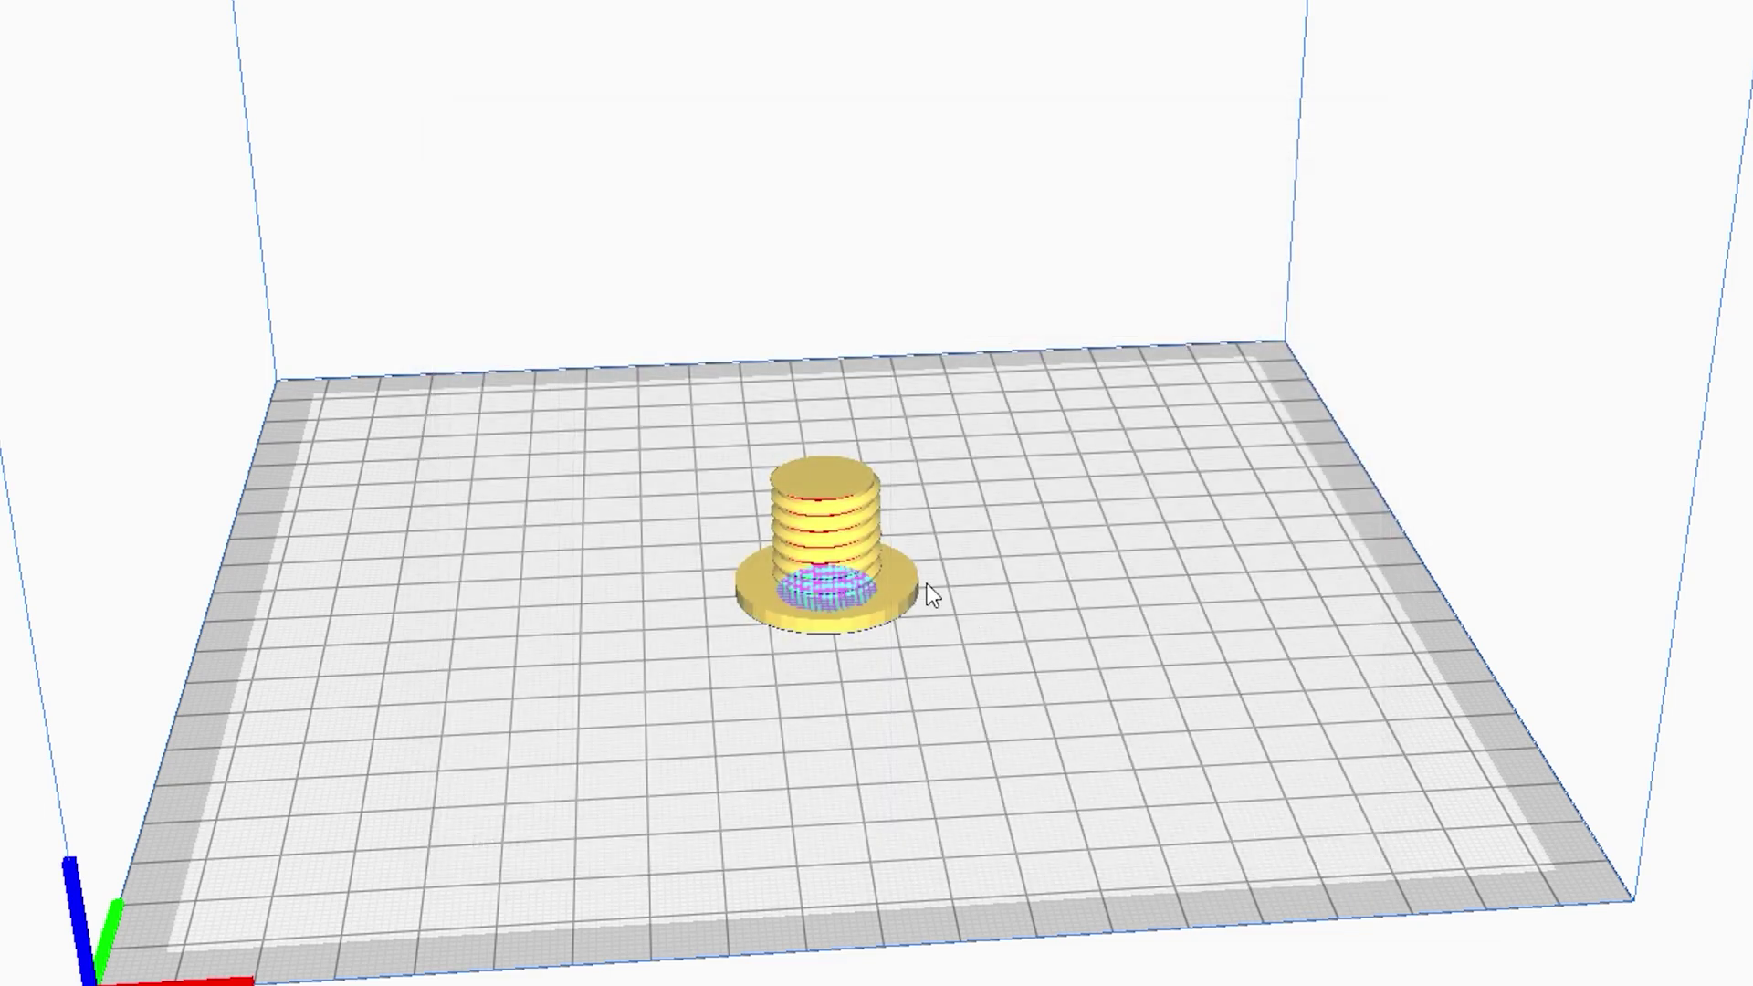
pyautogui.click(840, 546)
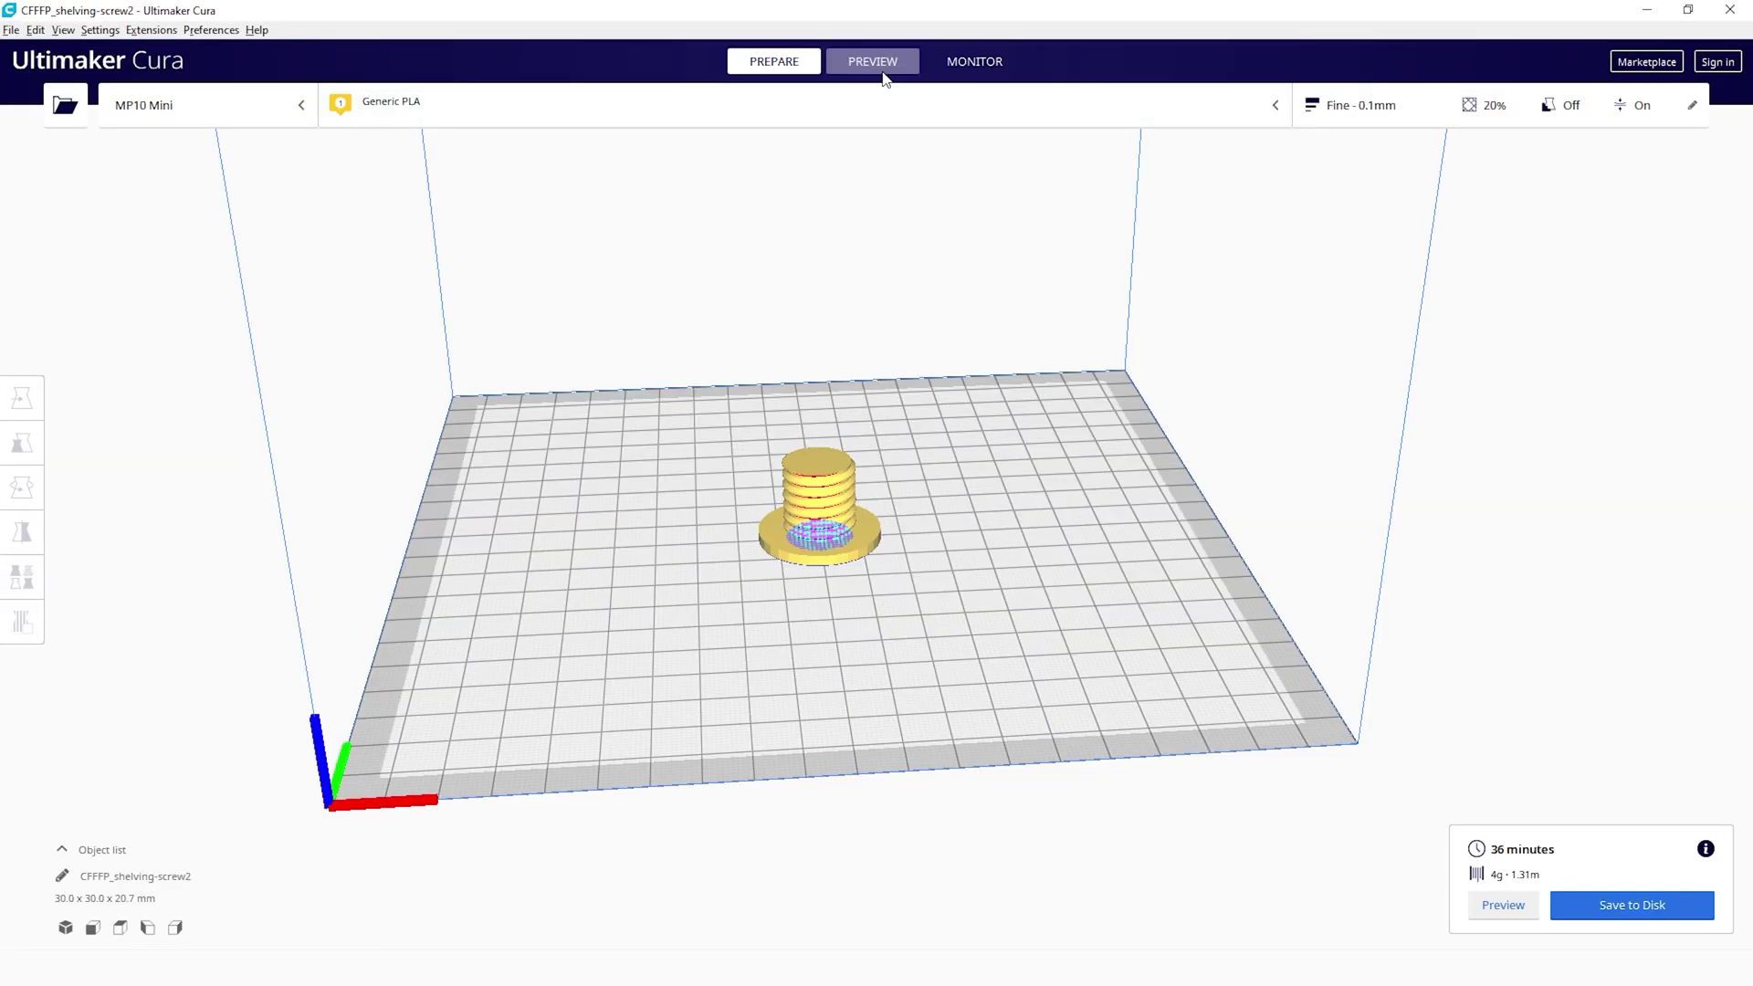
pyautogui.click(876, 63)
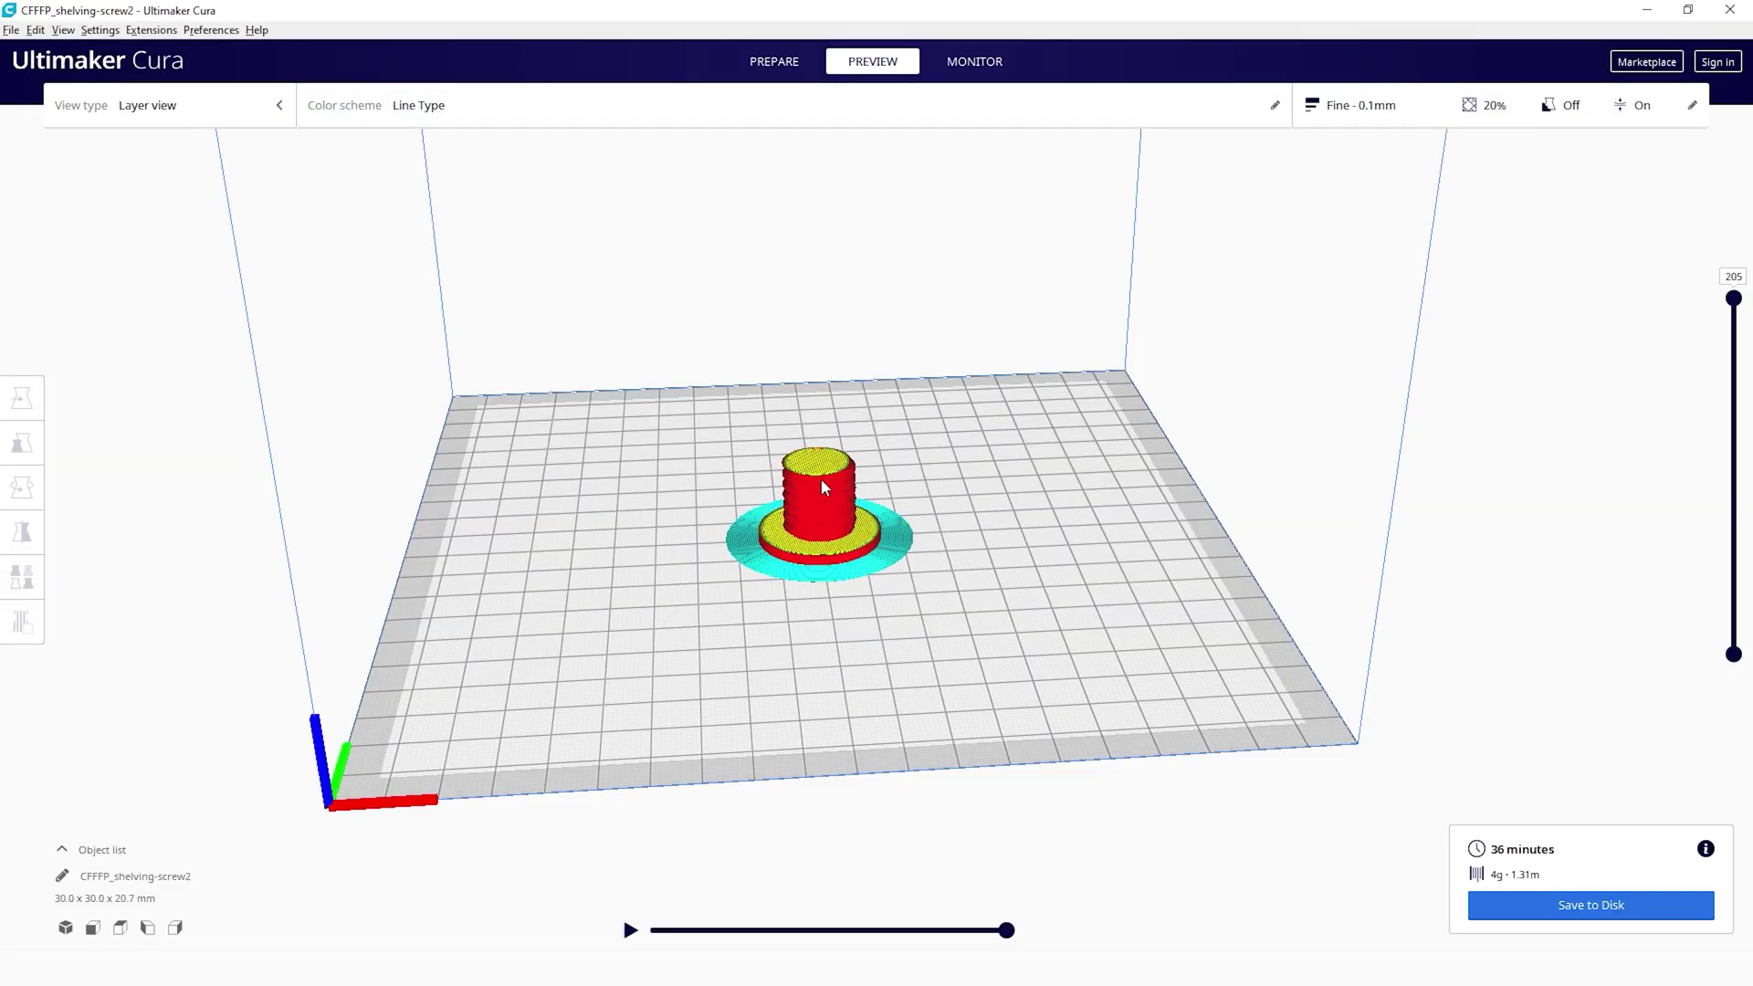
pyautogui.scroll(5, 820, 479)
pyautogui.moveTo(1733, 299); pyautogui.dragTo(1746, 606)
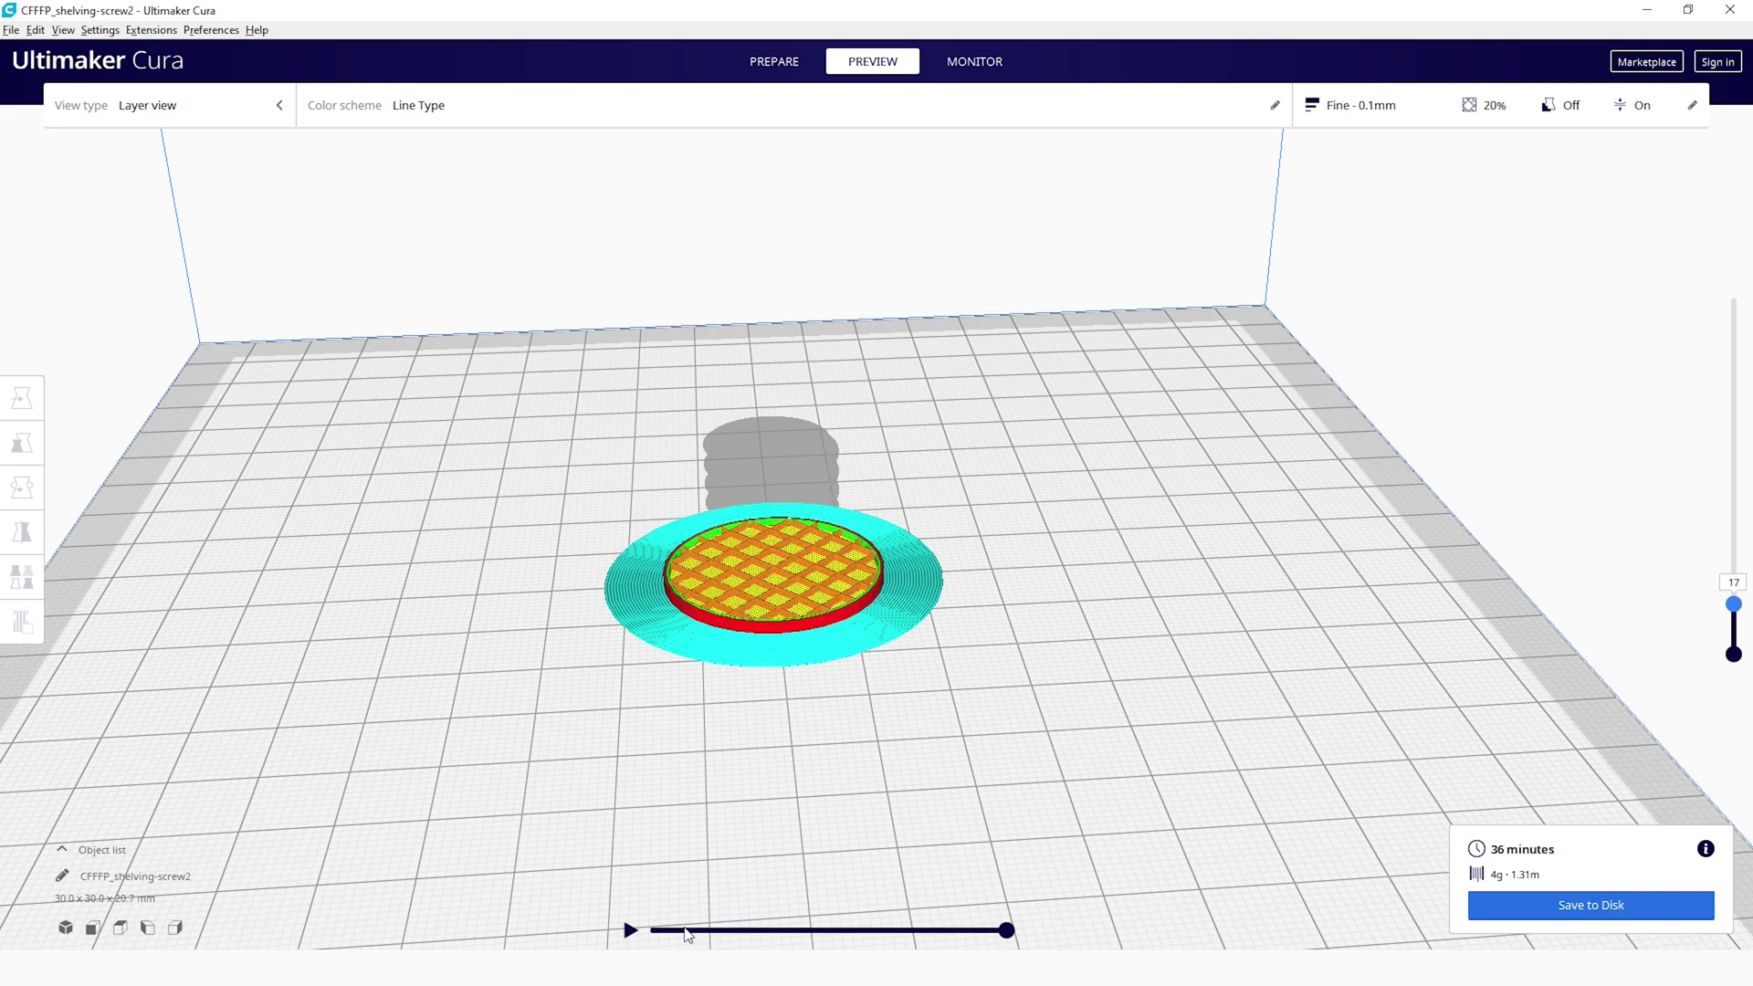
pyautogui.click(630, 930)
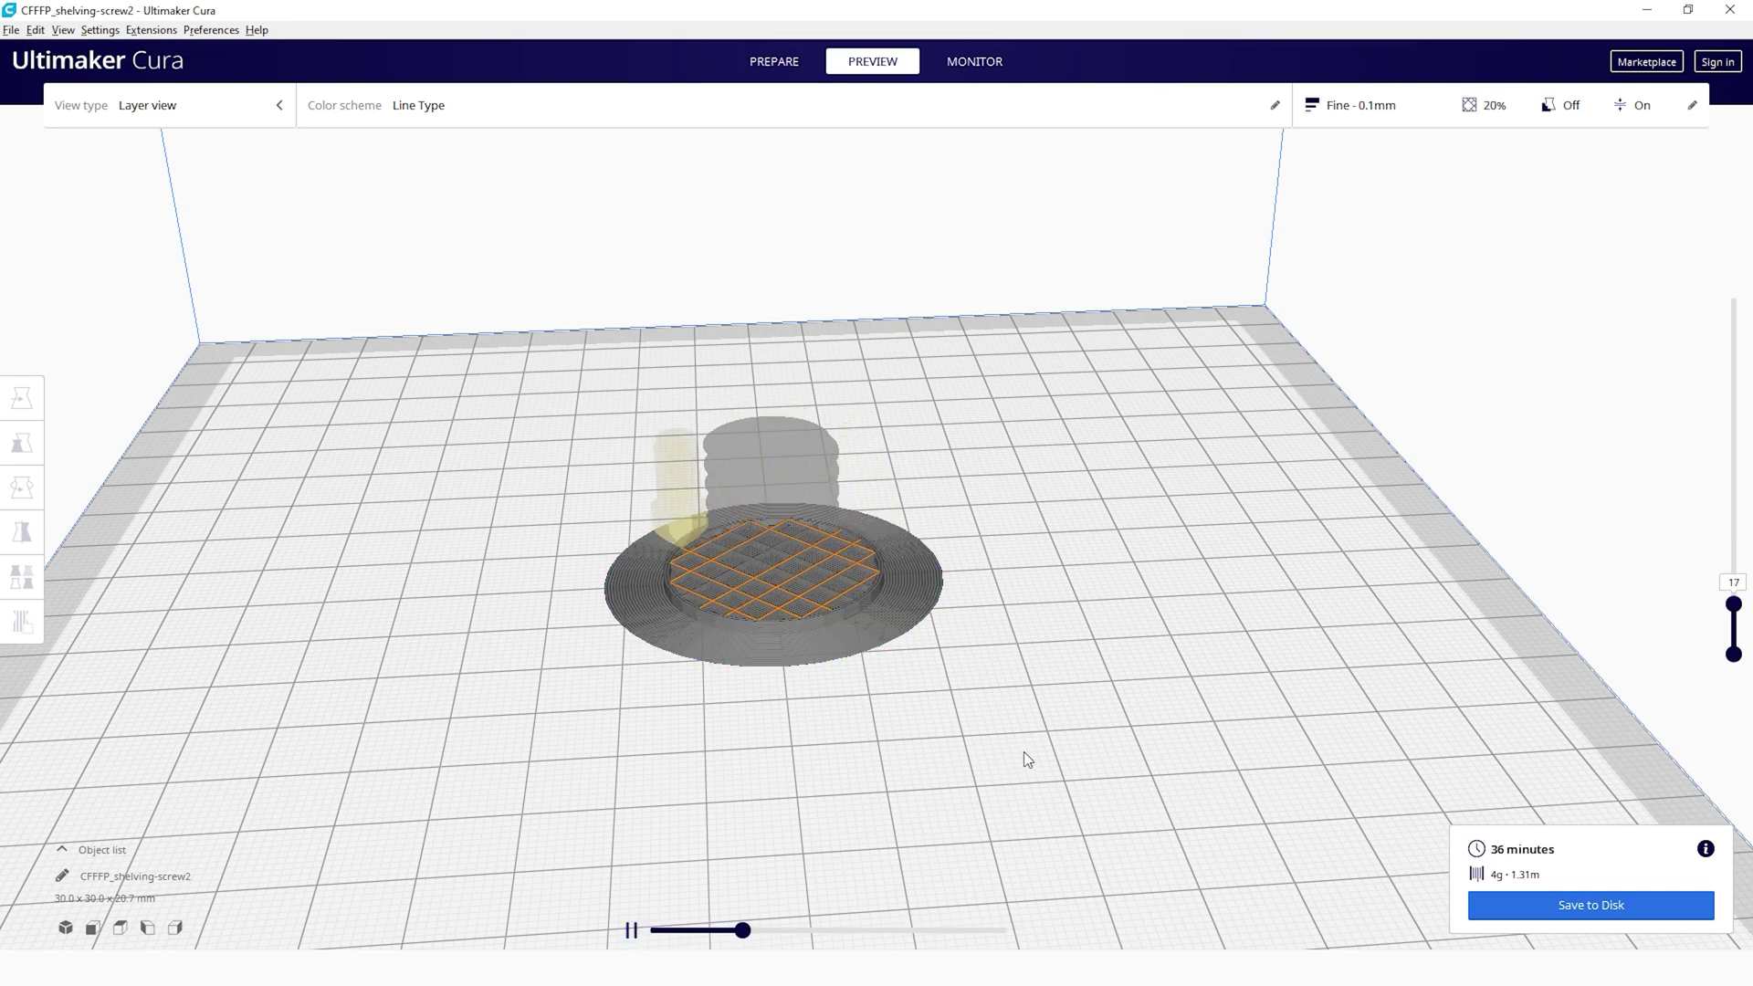